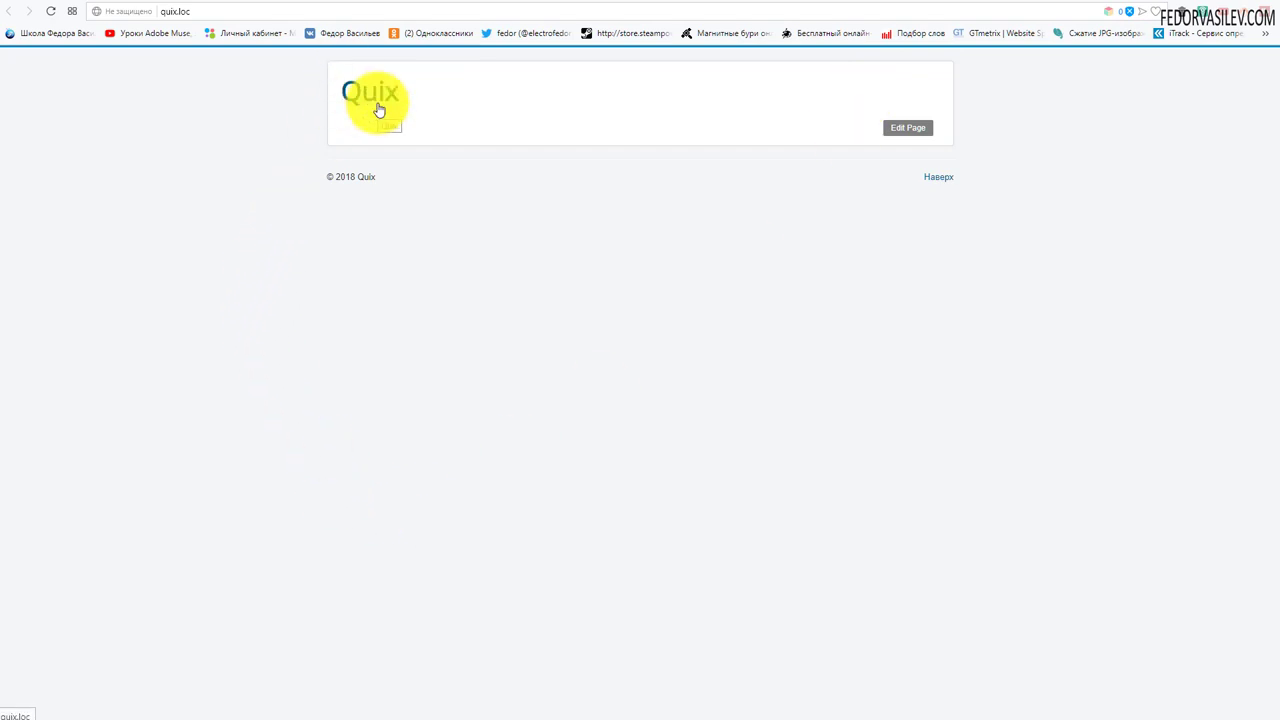
Switch to the ThemeXpert site, filter the Joomla templates to the free ones and open the Morph template (Превращаться).
click(1087, 3)
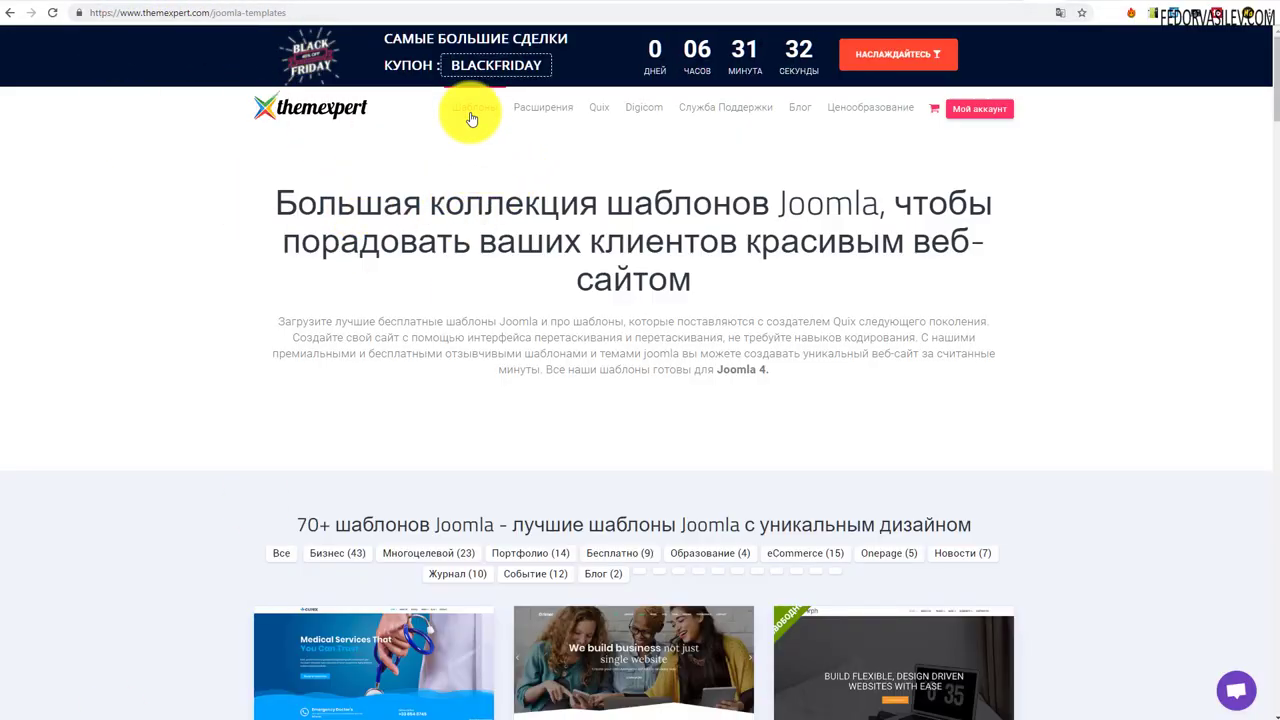
mouse_move(449, 620)
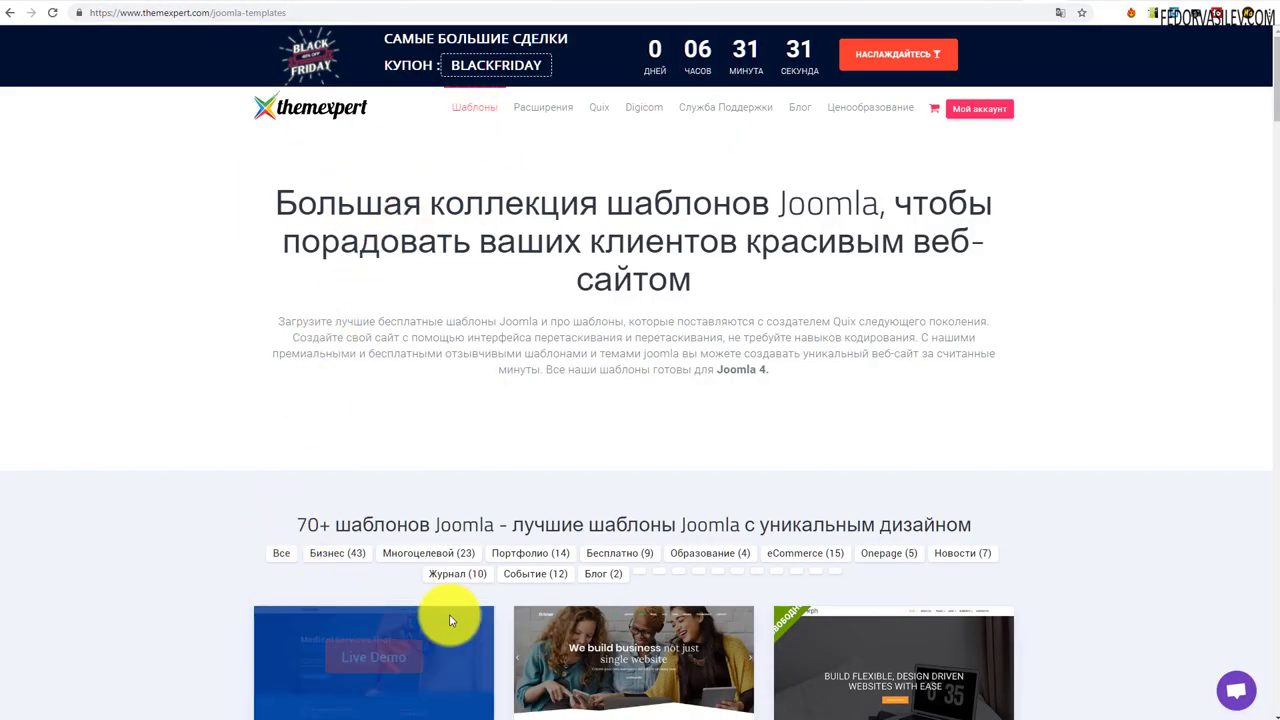
click(600, 554)
scroll(271, 194, down, 2)
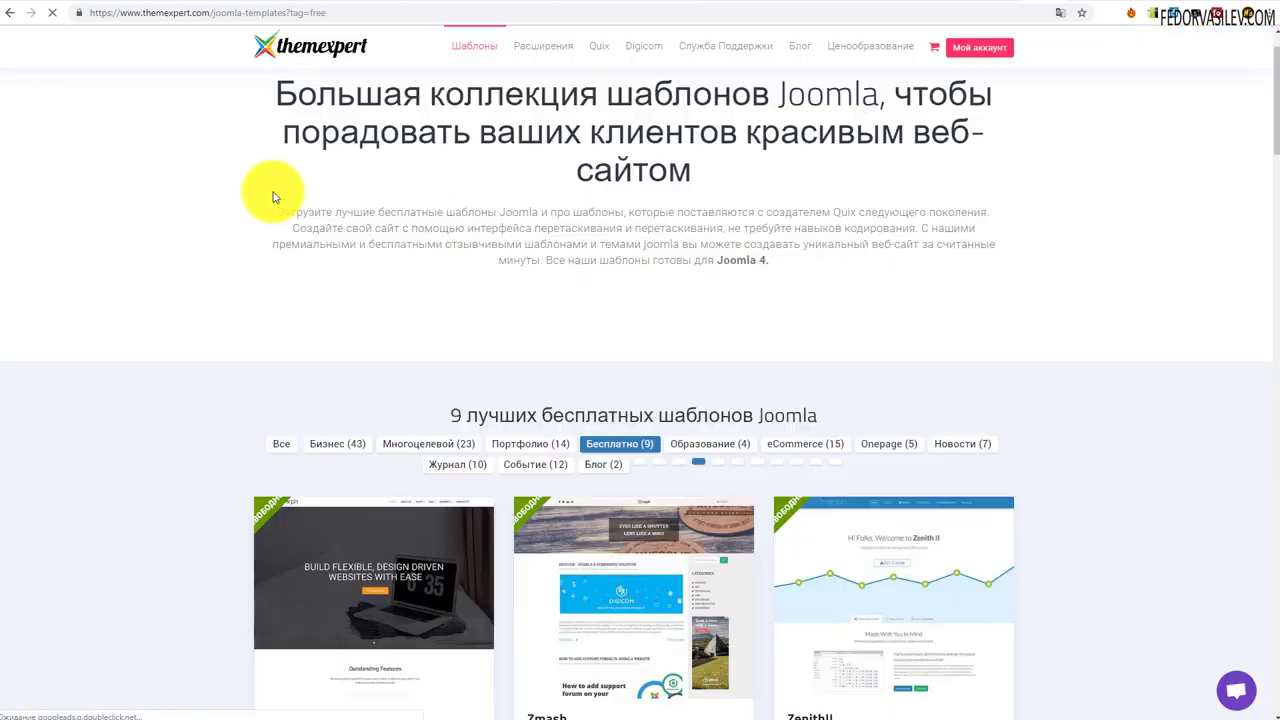
scroll(273, 189, down, 2)
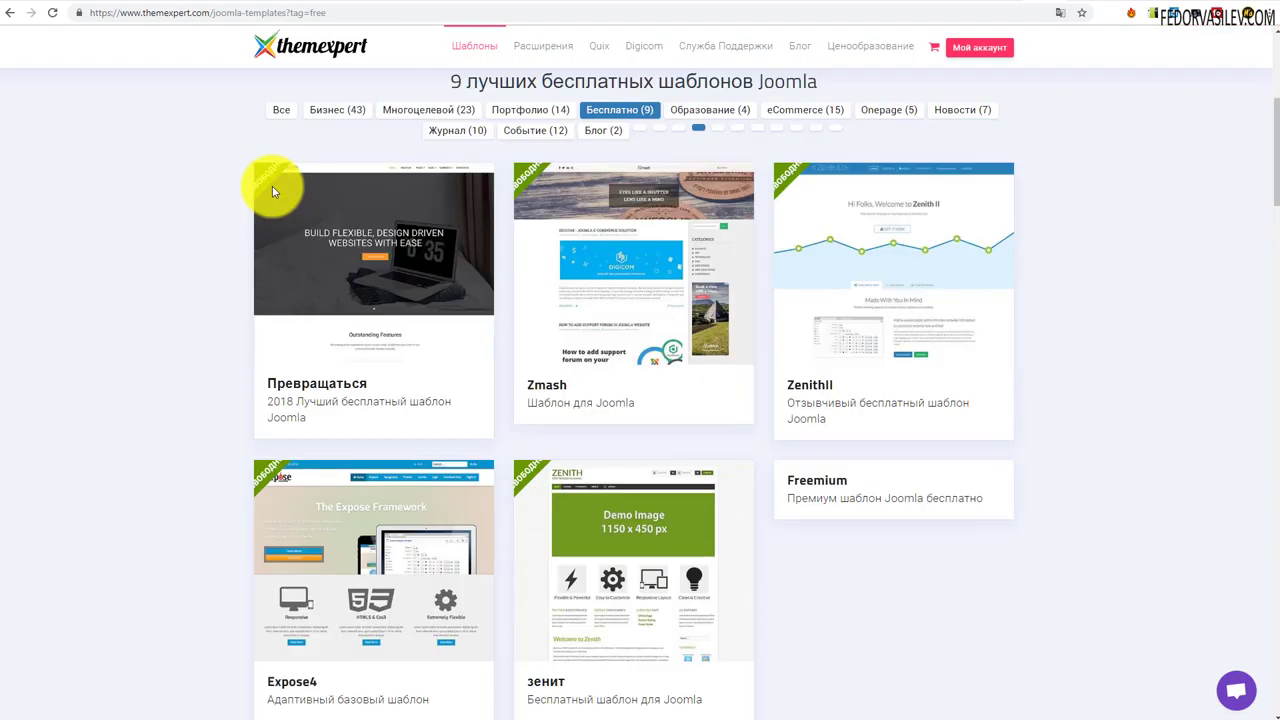
click(272, 186)
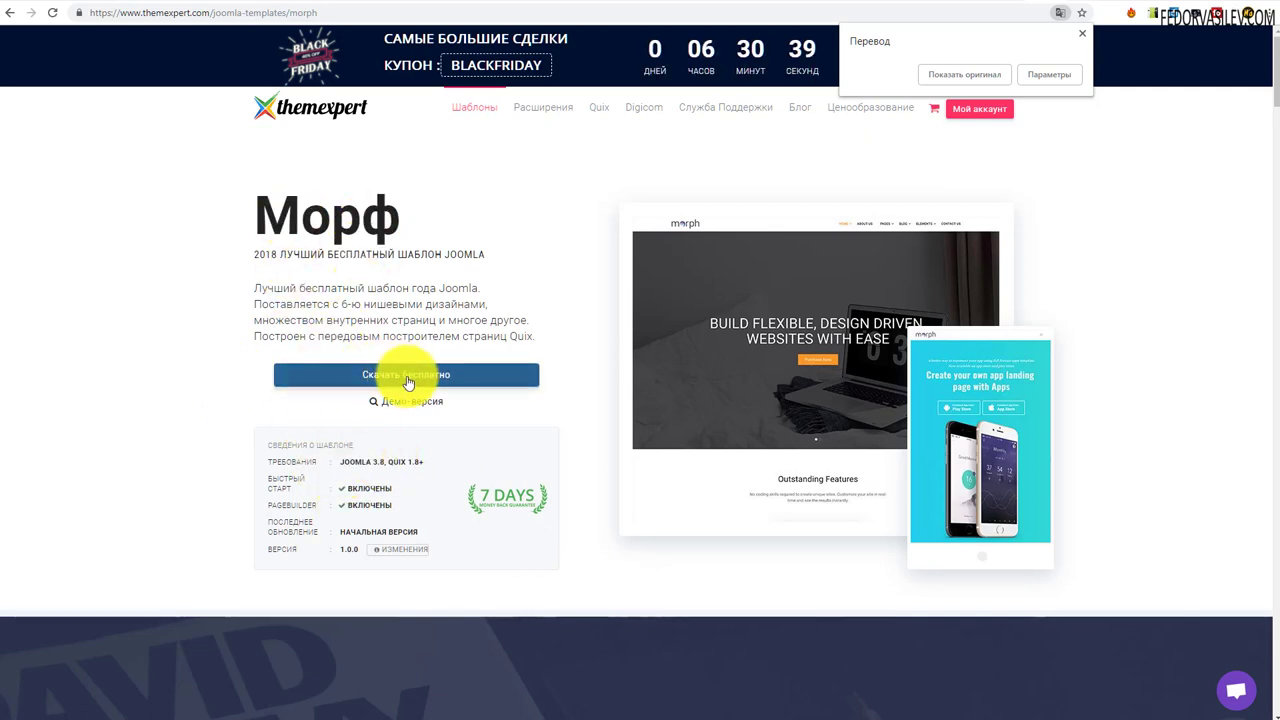
Examine the Morph template page, including its Quix page builder, home page layouts, integrations and additional features.
scroll(449, 271, down, 10)
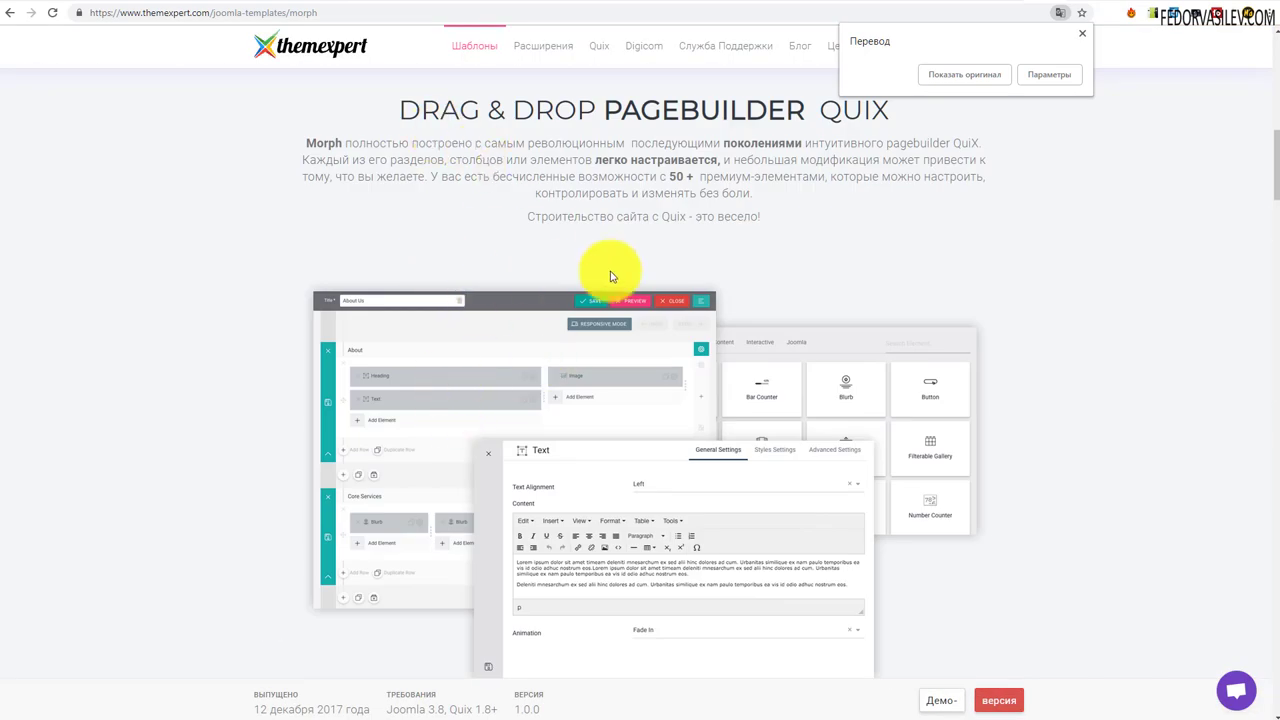
scroll(691, 286, down, 5)
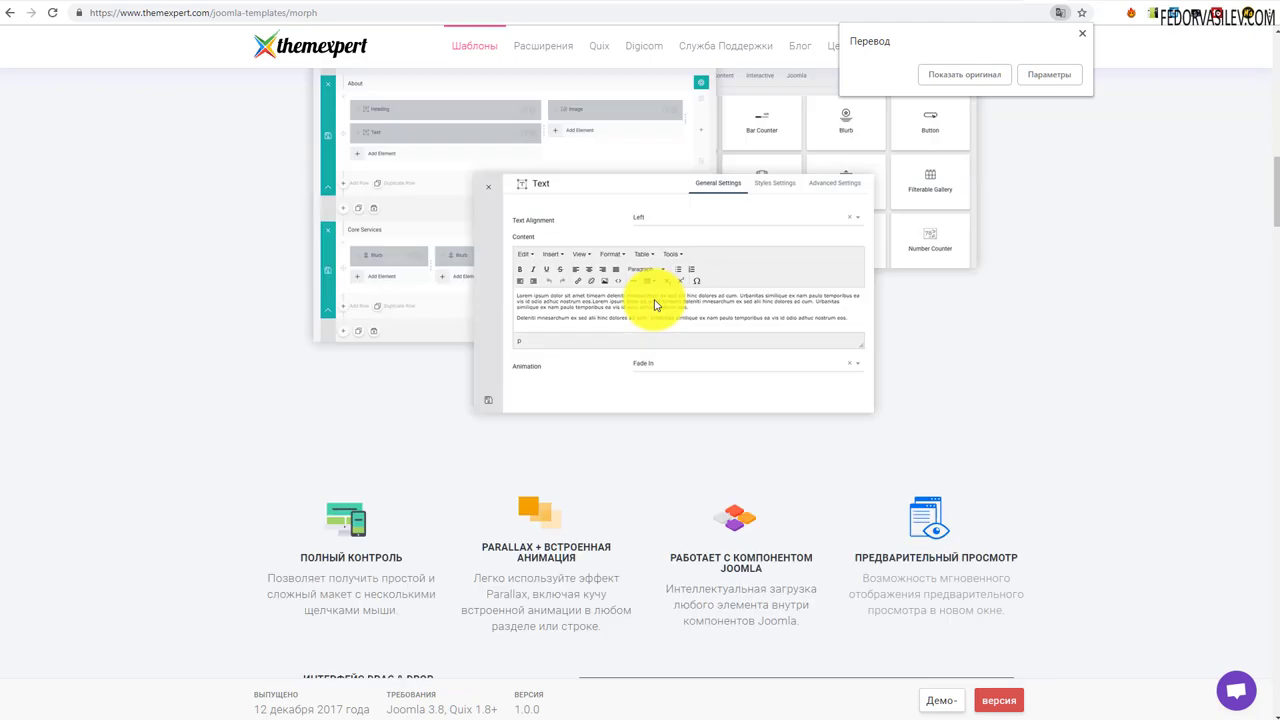
scroll(656, 277, down, 7)
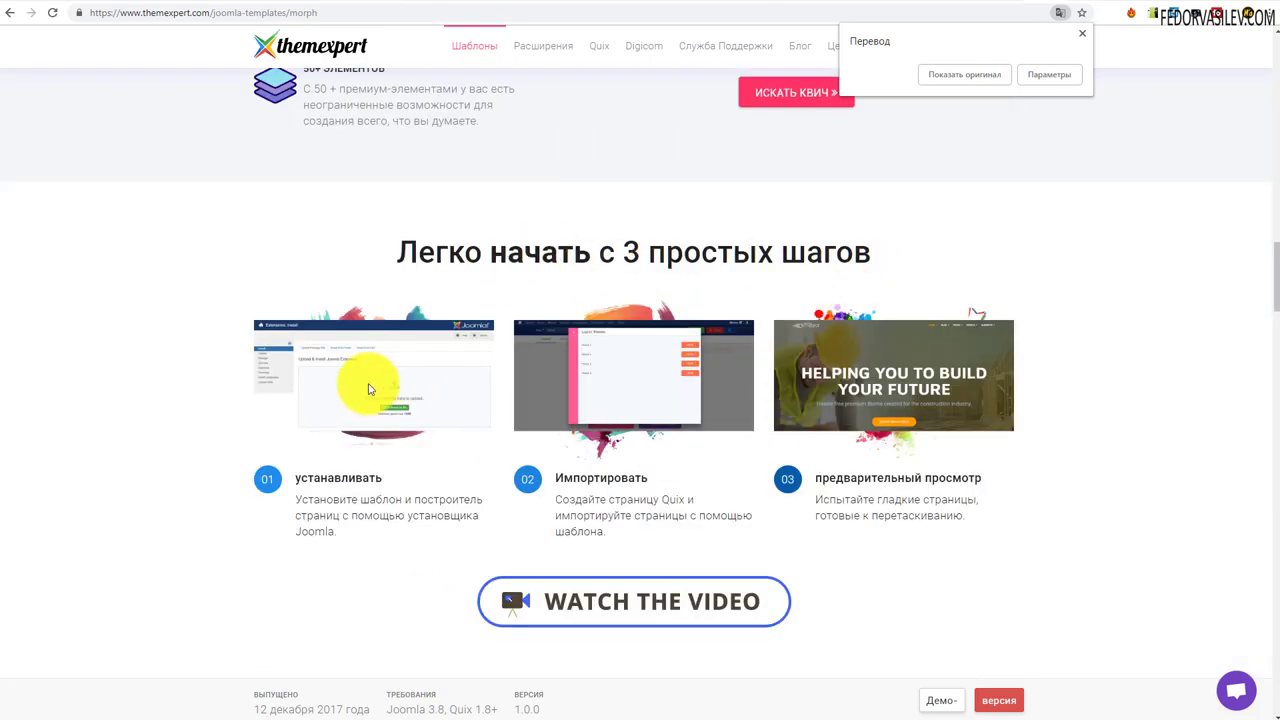
scroll(459, 340, down, 5)
scroll(455, 338, down, 2)
scroll(540, 320, up, 3)
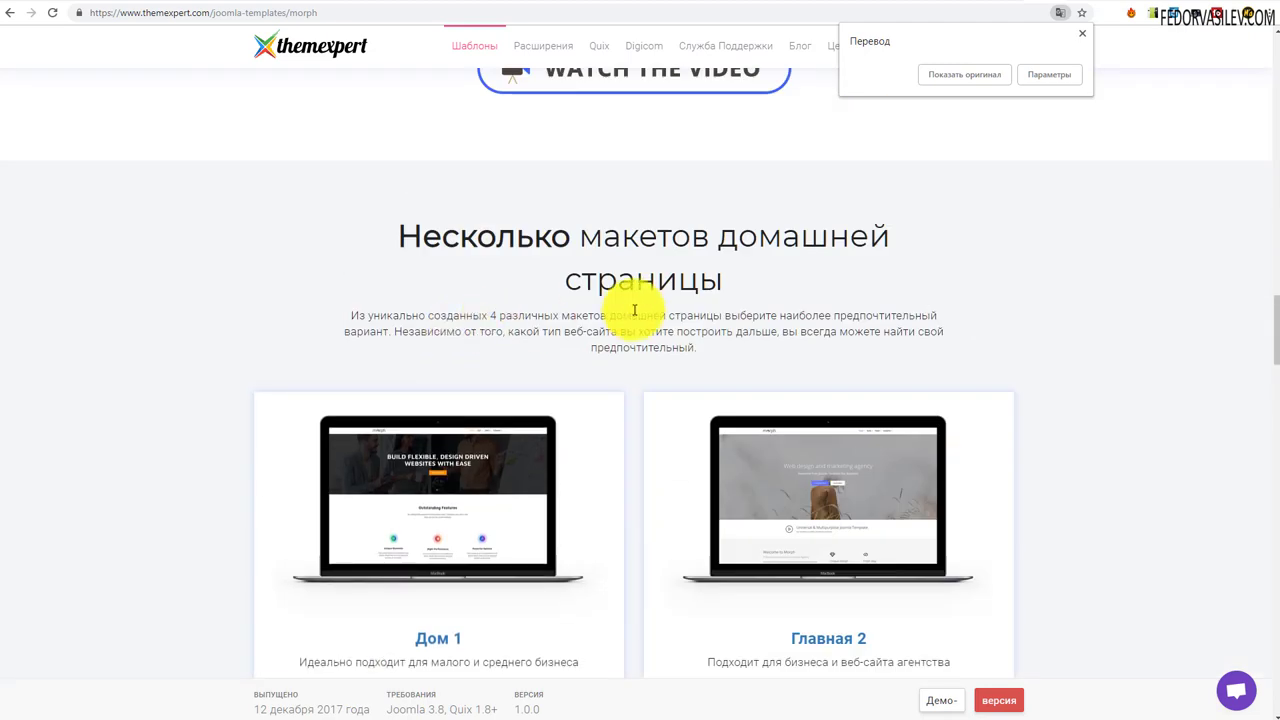
scroll(537, 268, down, 2)
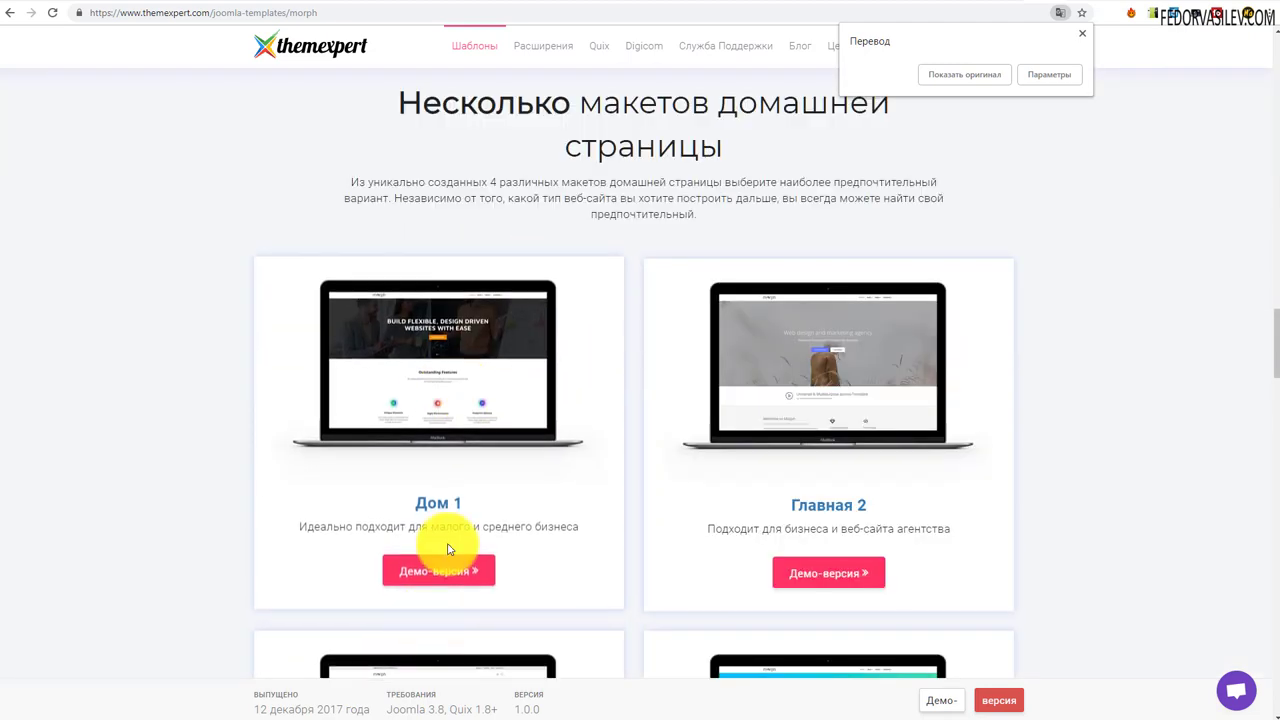
scroll(650, 355, down, 3)
scroll(722, 360, down, 10)
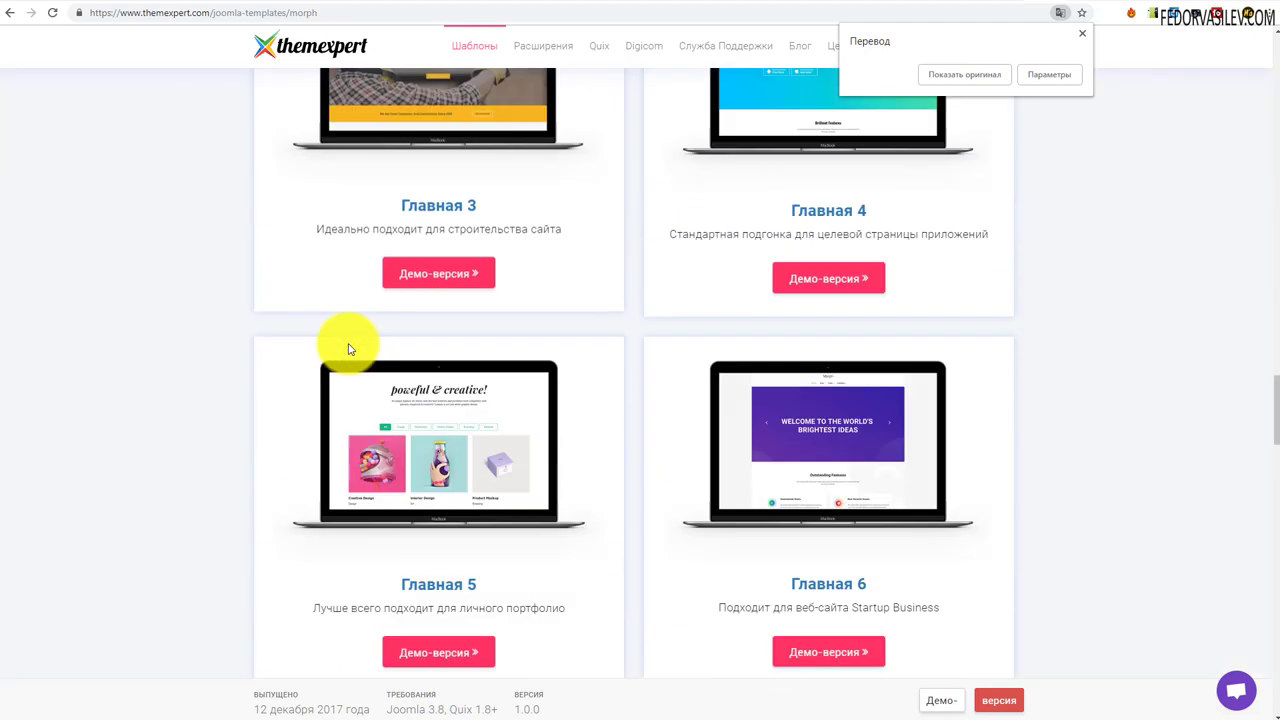
scroll(349, 343, down, 2)
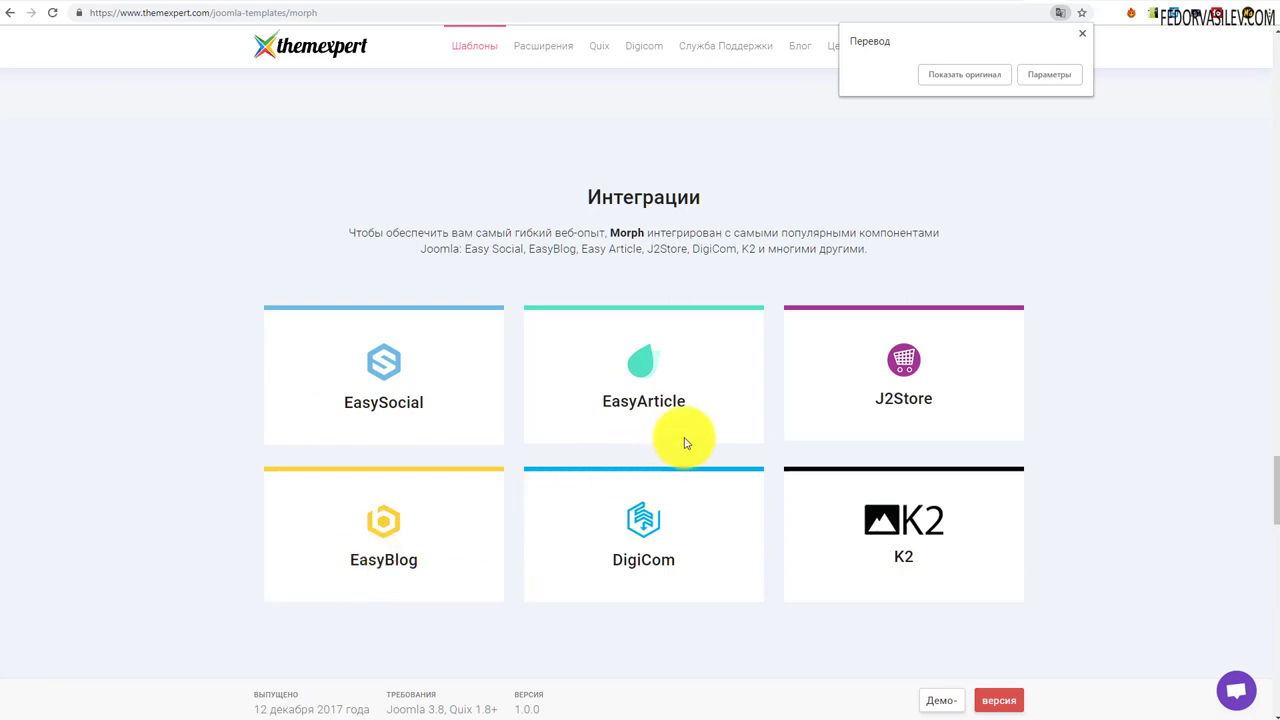
scroll(448, 377, down, 5)
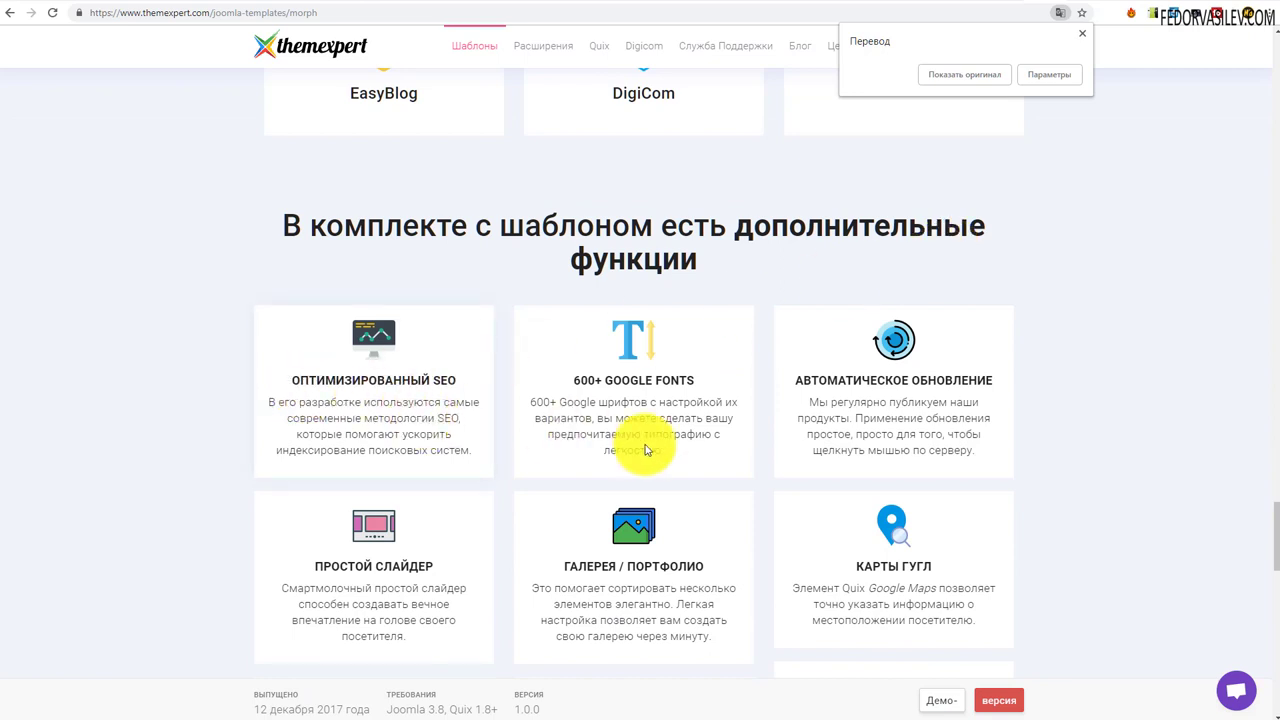
scroll(703, 450, down, 1)
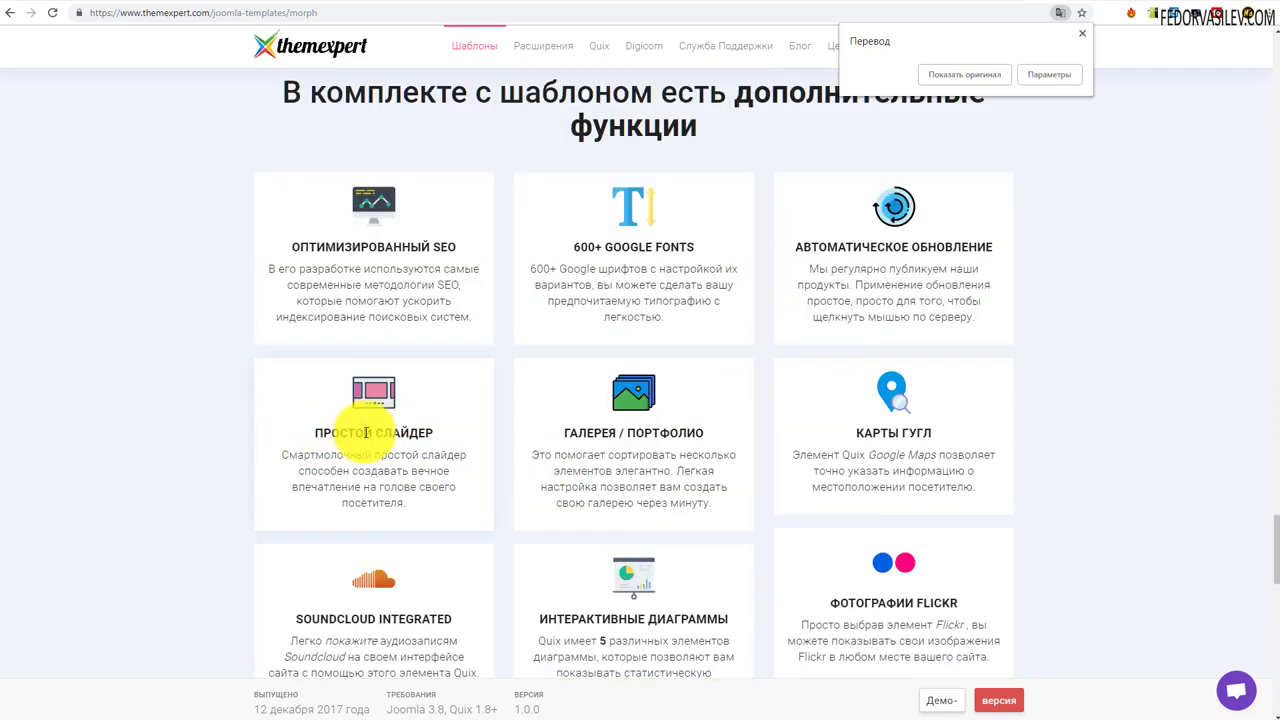
scroll(543, 443, down, 3)
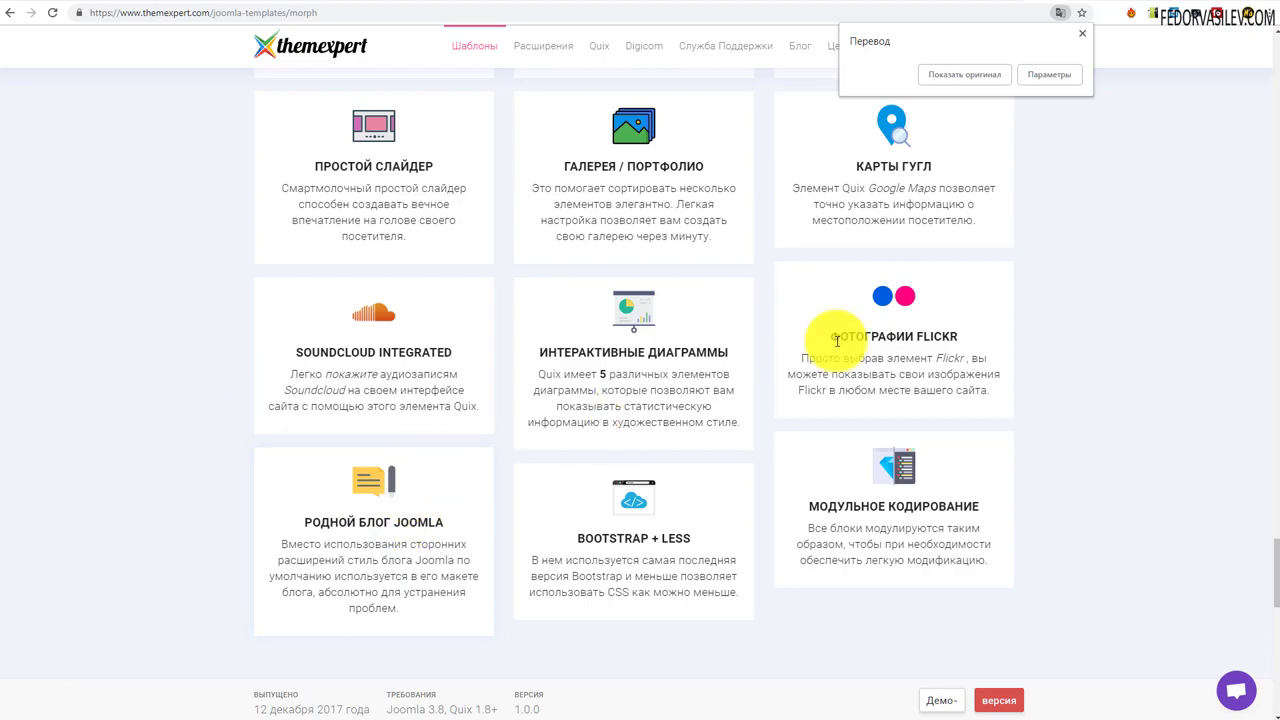
scroll(540, 332, down, 6)
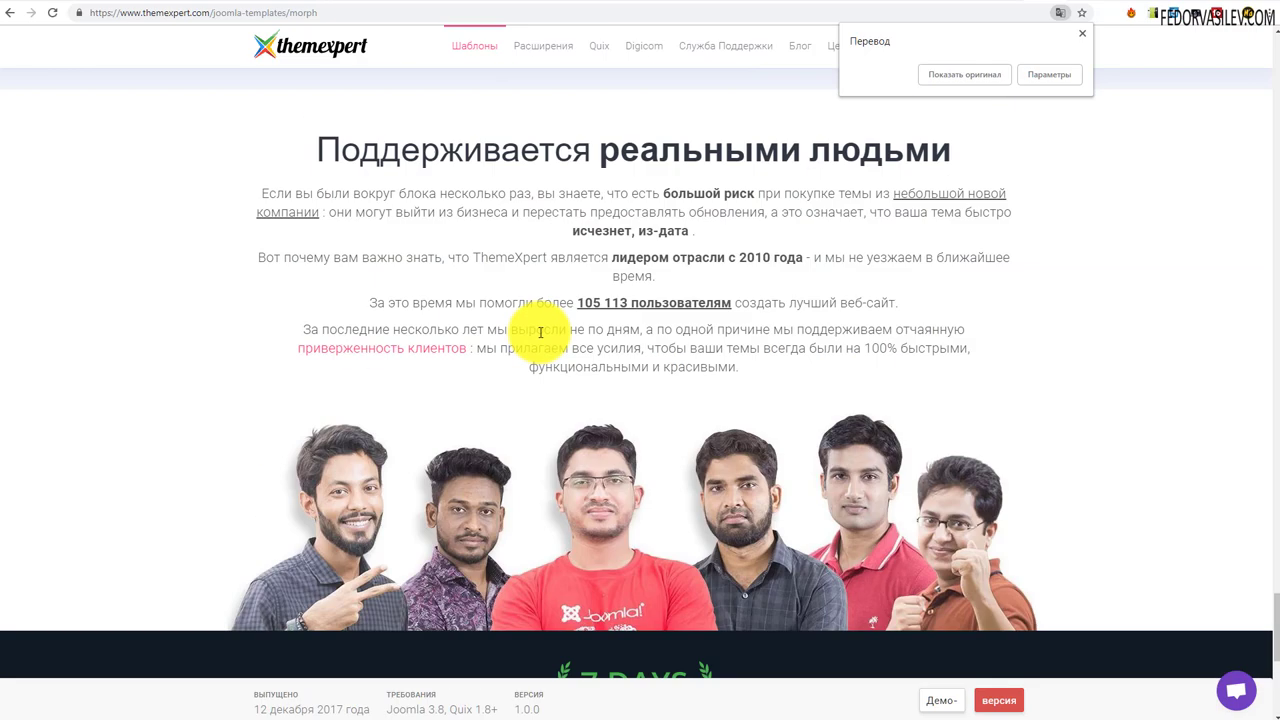
scroll(540, 332, up, 5)
scroll(540, 332, up, 20)
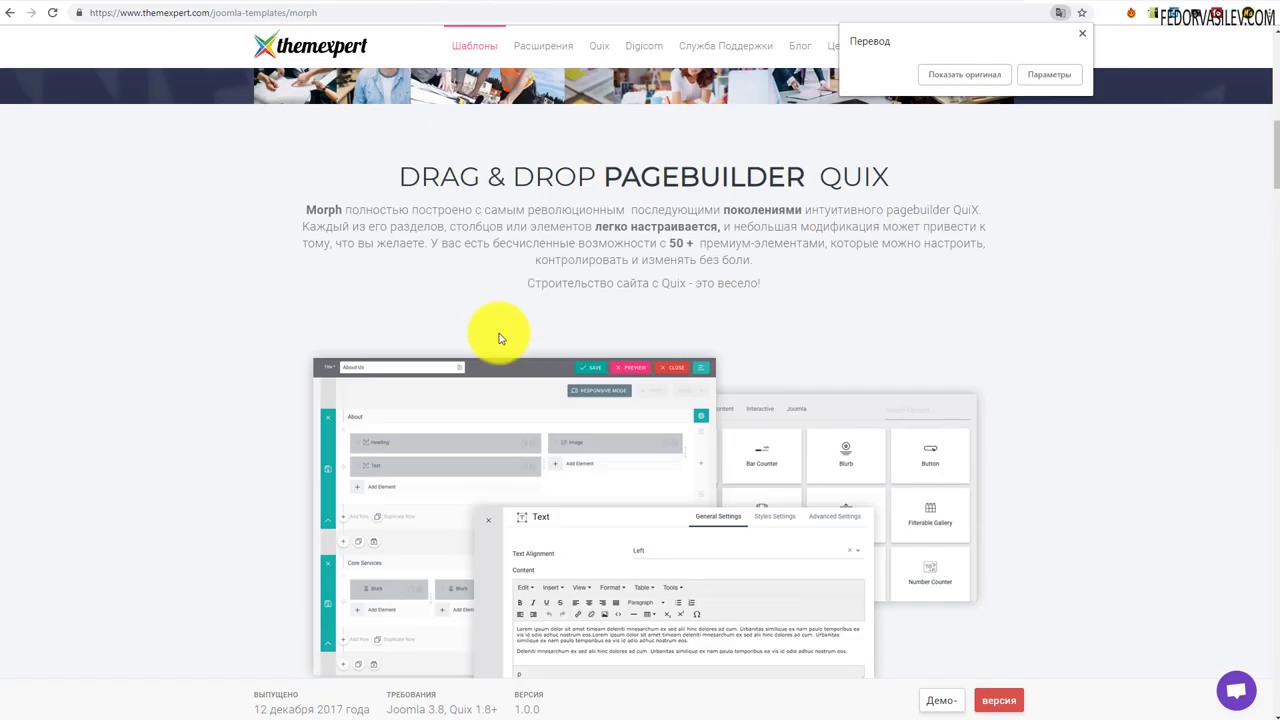
scroll(499, 333, up, 8)
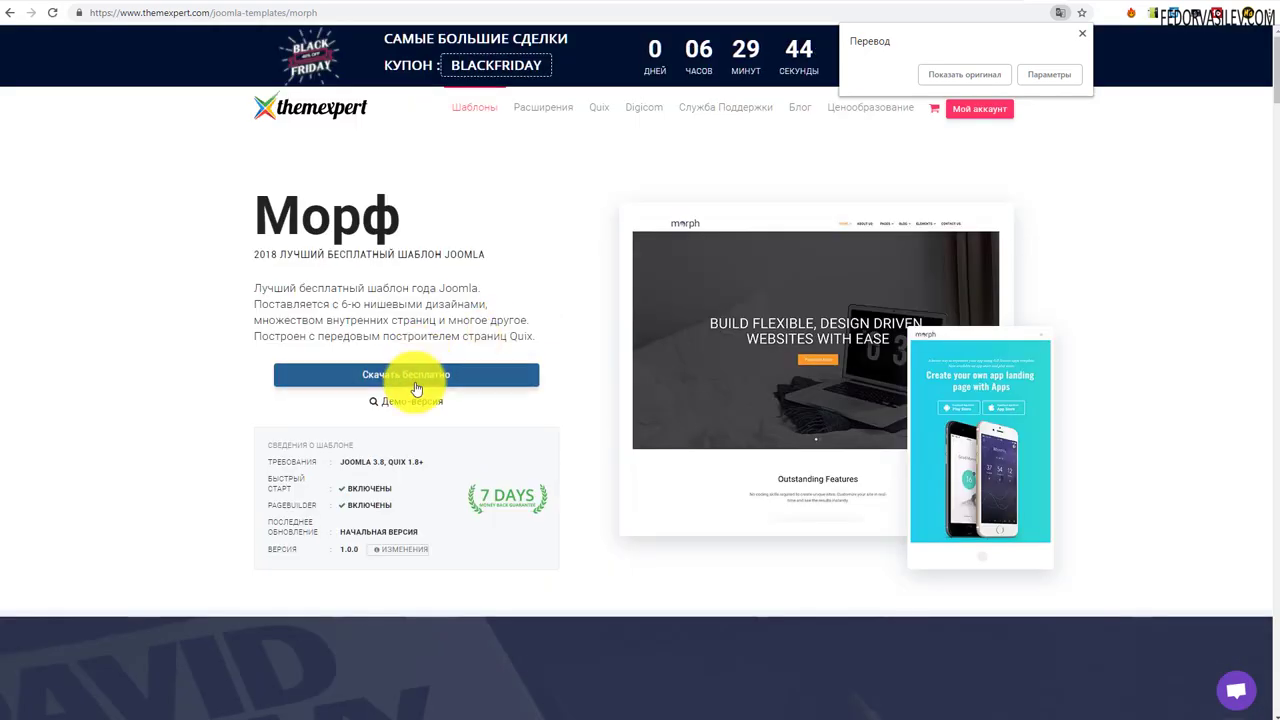
Order the free Morph template, complete the checkout and go to its downloads.
click(412, 376)
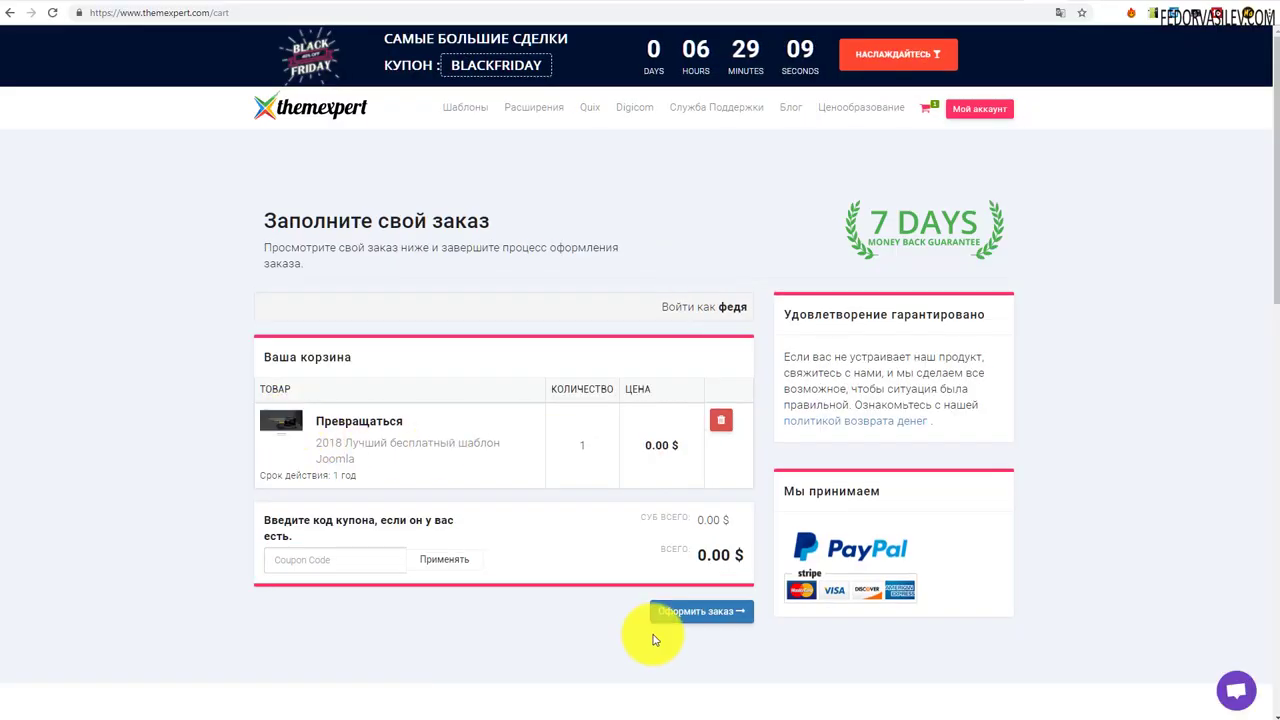
click(684, 619)
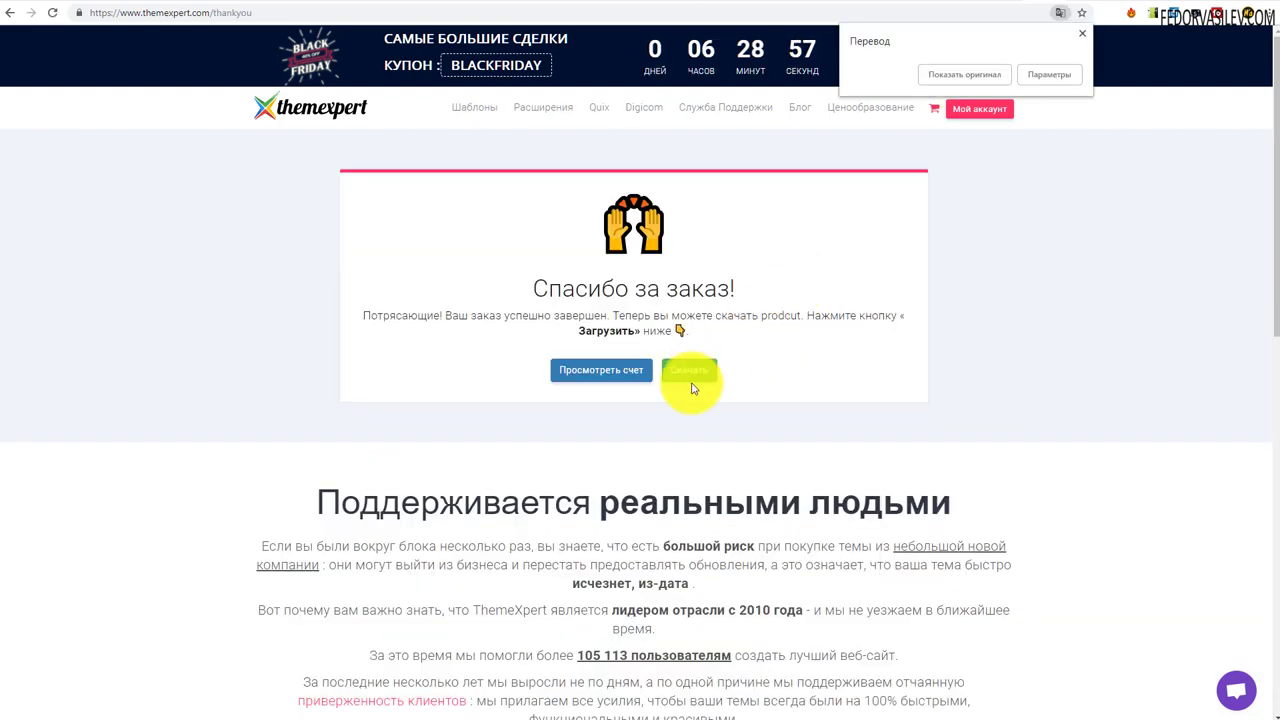
click(688, 370)
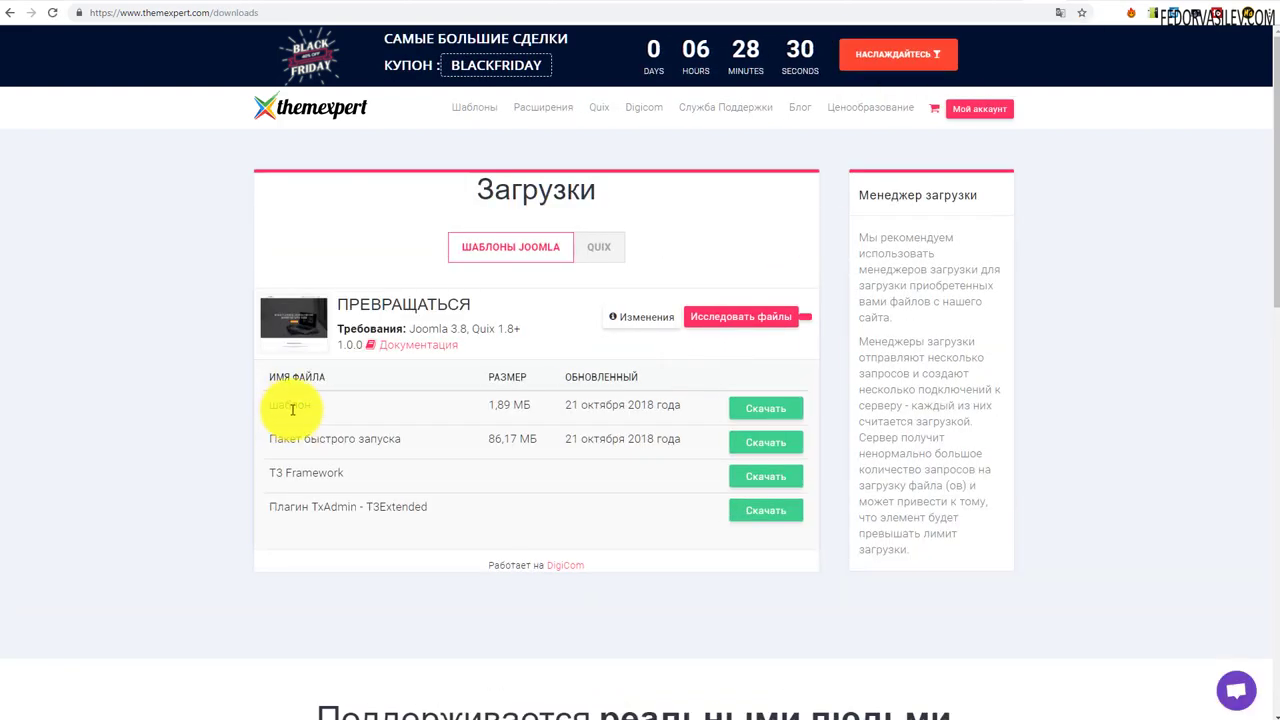
Examine the files offered for Morph: the template, quick start package, T3 Framework and TxAdmin - T3Extended plugin.
double_click(300, 405)
drag(403, 438, 303, 443)
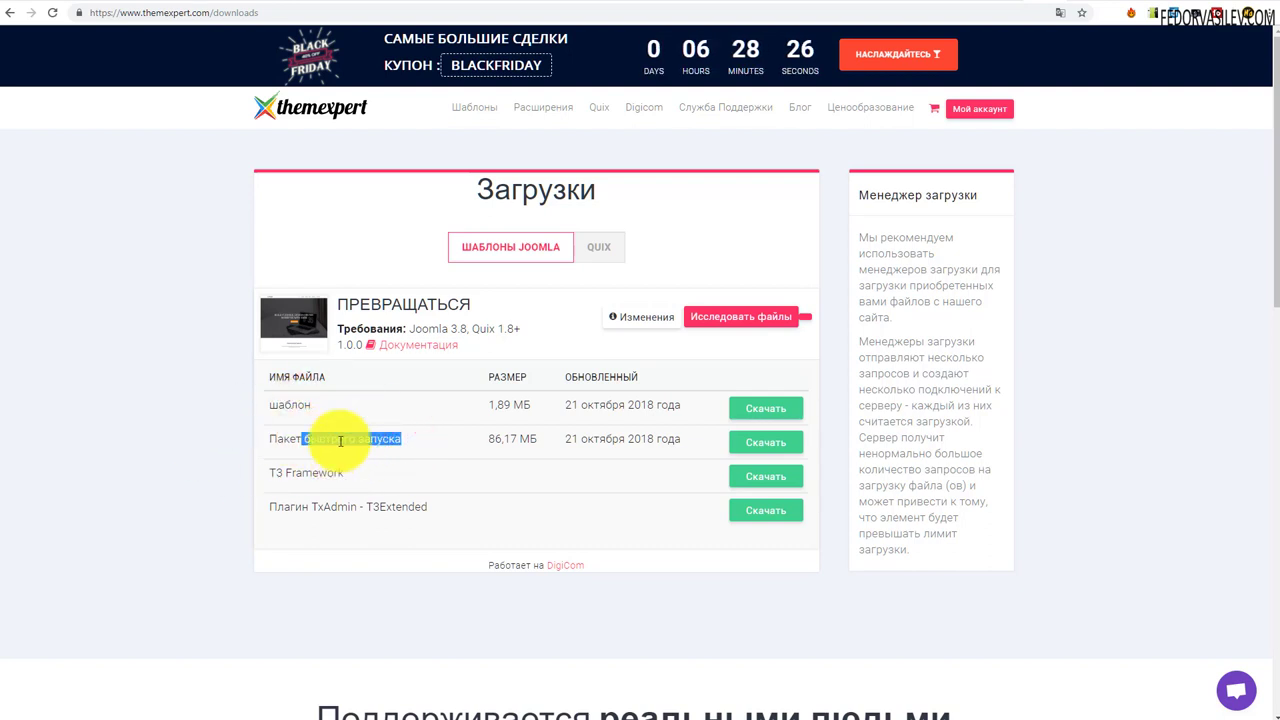
drag(343, 472, 280, 471)
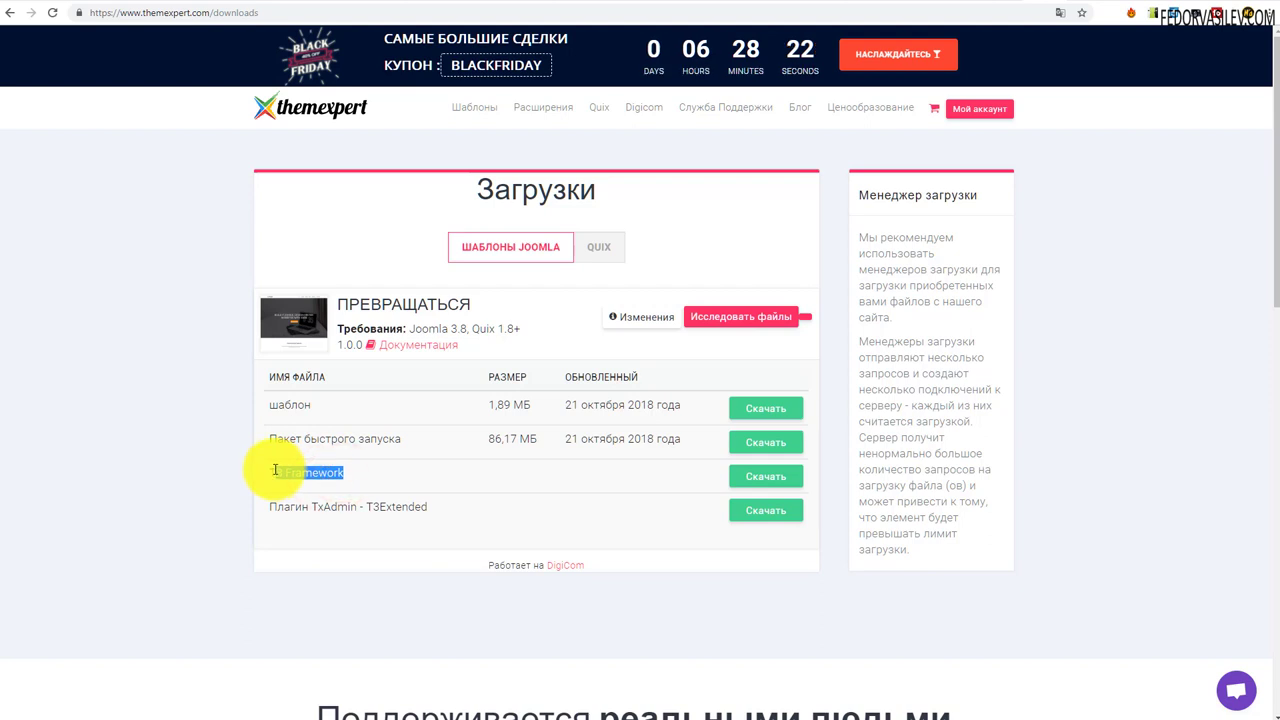
drag(275, 470, 269, 472)
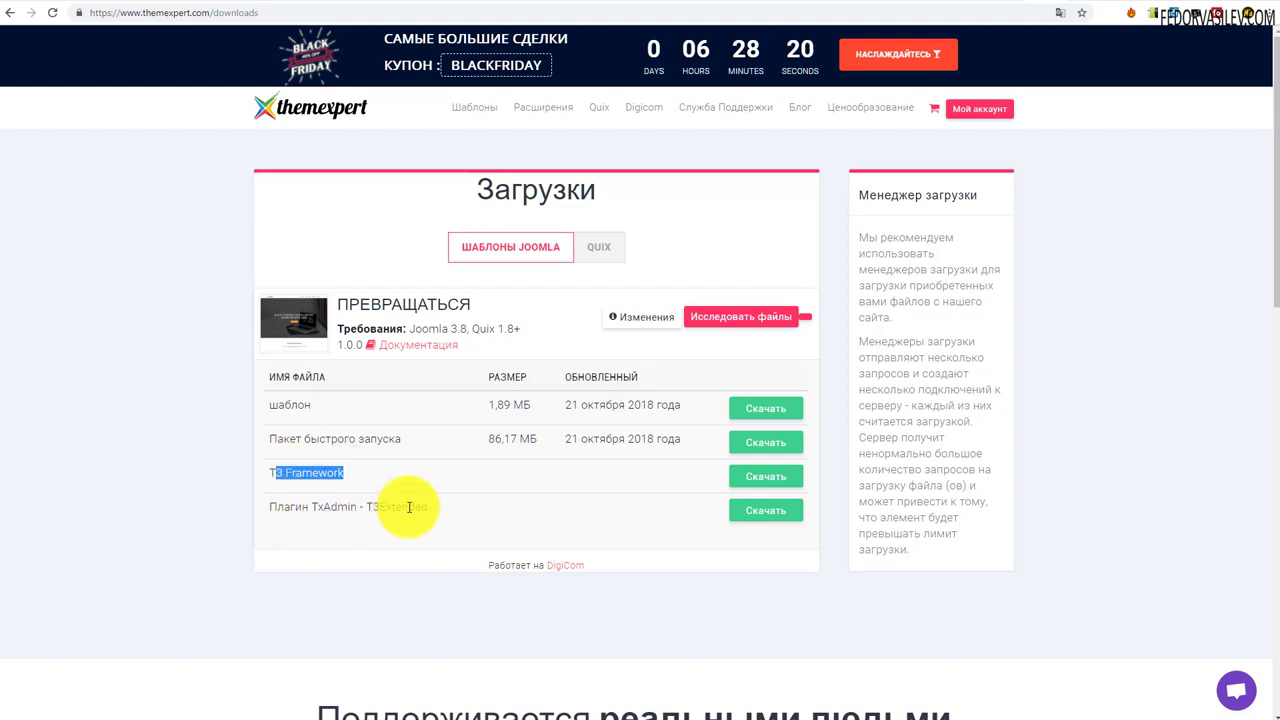
drag(408, 507, 266, 494)
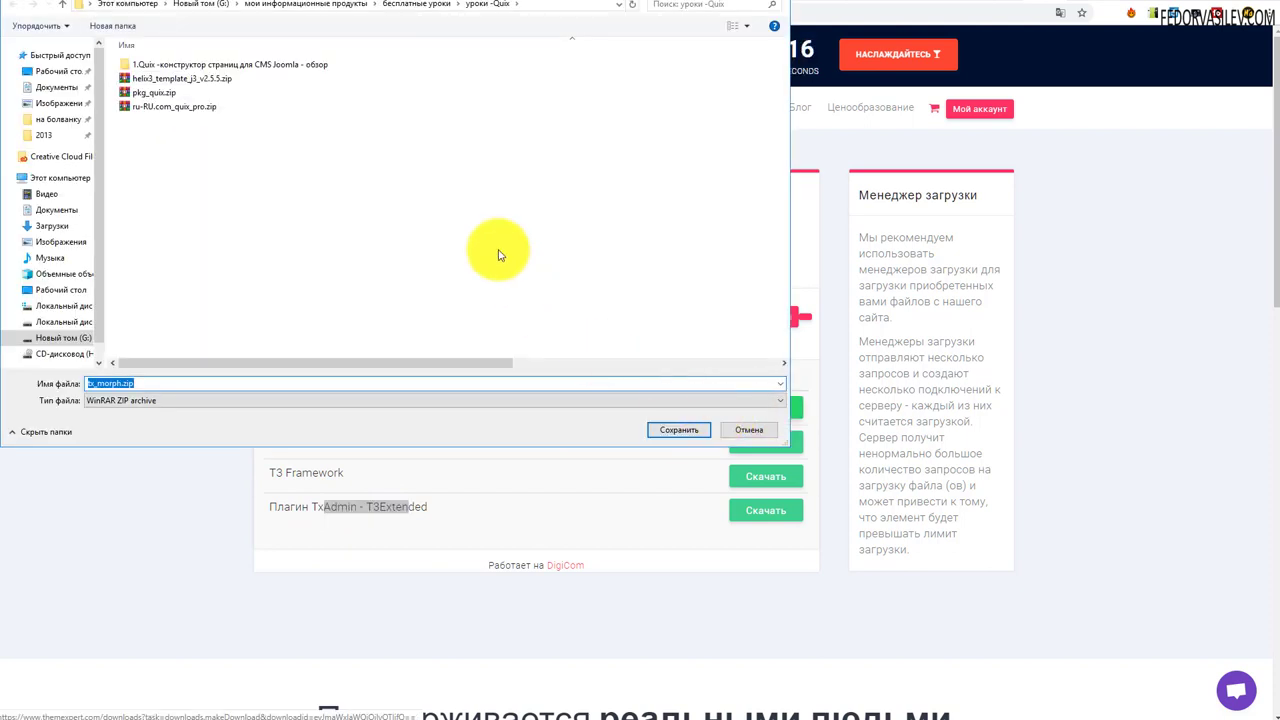
Download the template as tx_morph.zip and the T3 Framework as master.zip into the уроки -Quix folder.
click(677, 428)
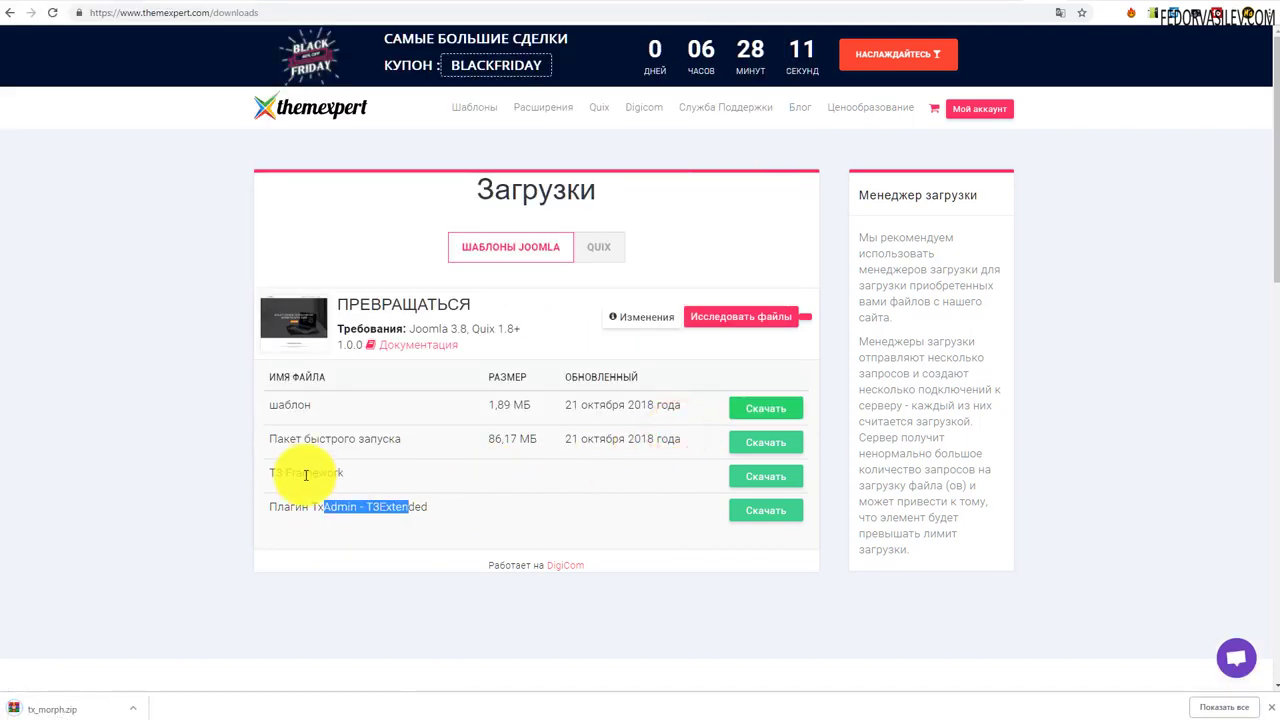
click(760, 477)
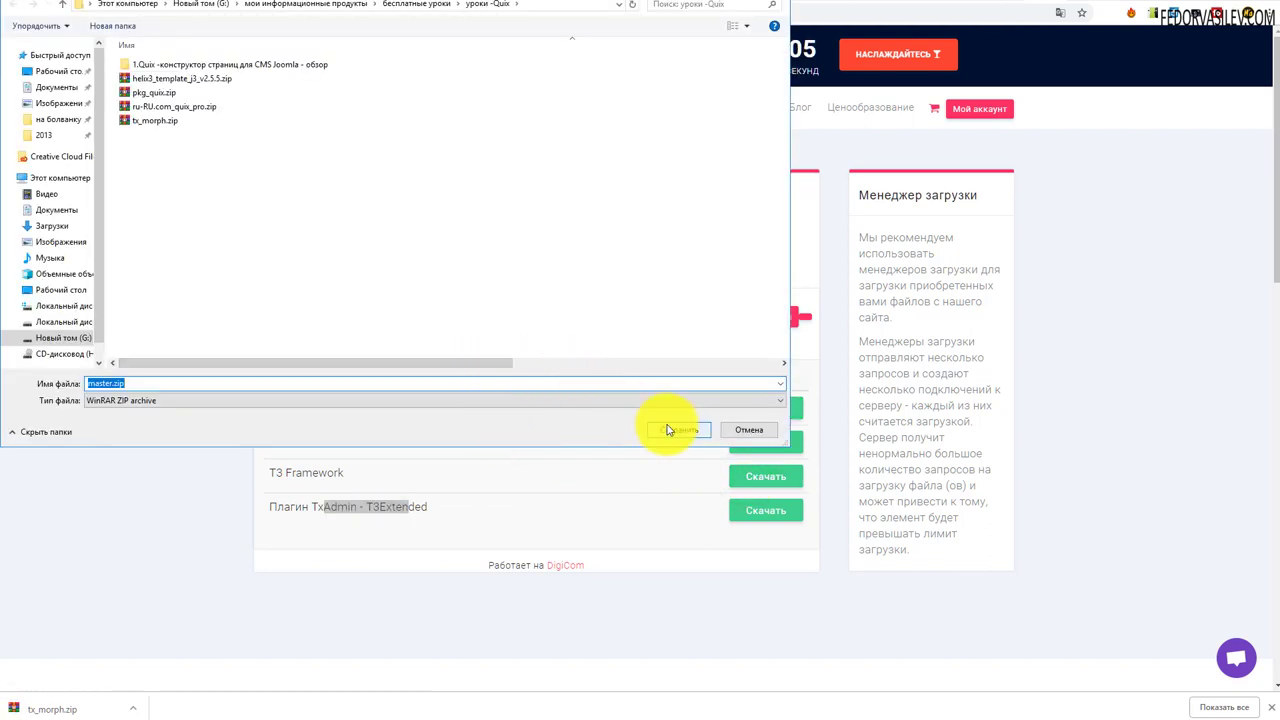
click(665, 432)
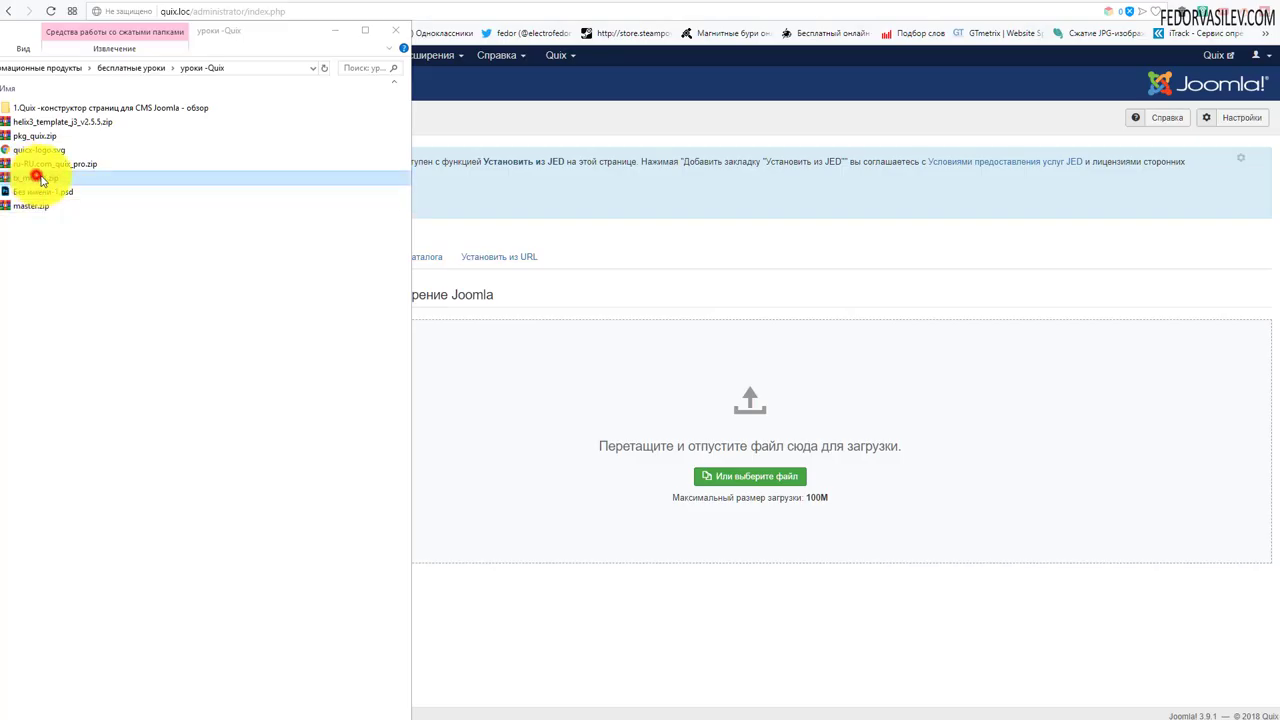
Install the Morph template from tx_morph.zip and the T3 Framework from master.zip in the Joomla administrator.
drag(37, 177, 522, 393)
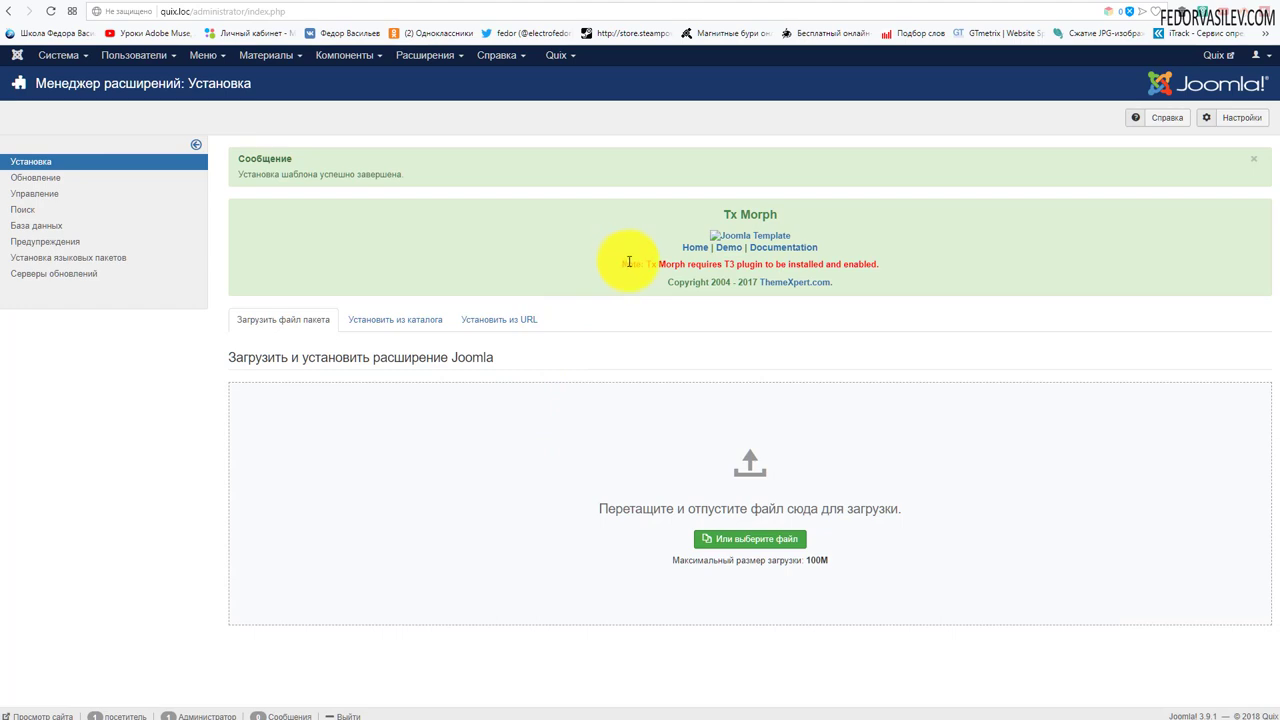
drag(628, 263, 687, 275)
click(635, 300)
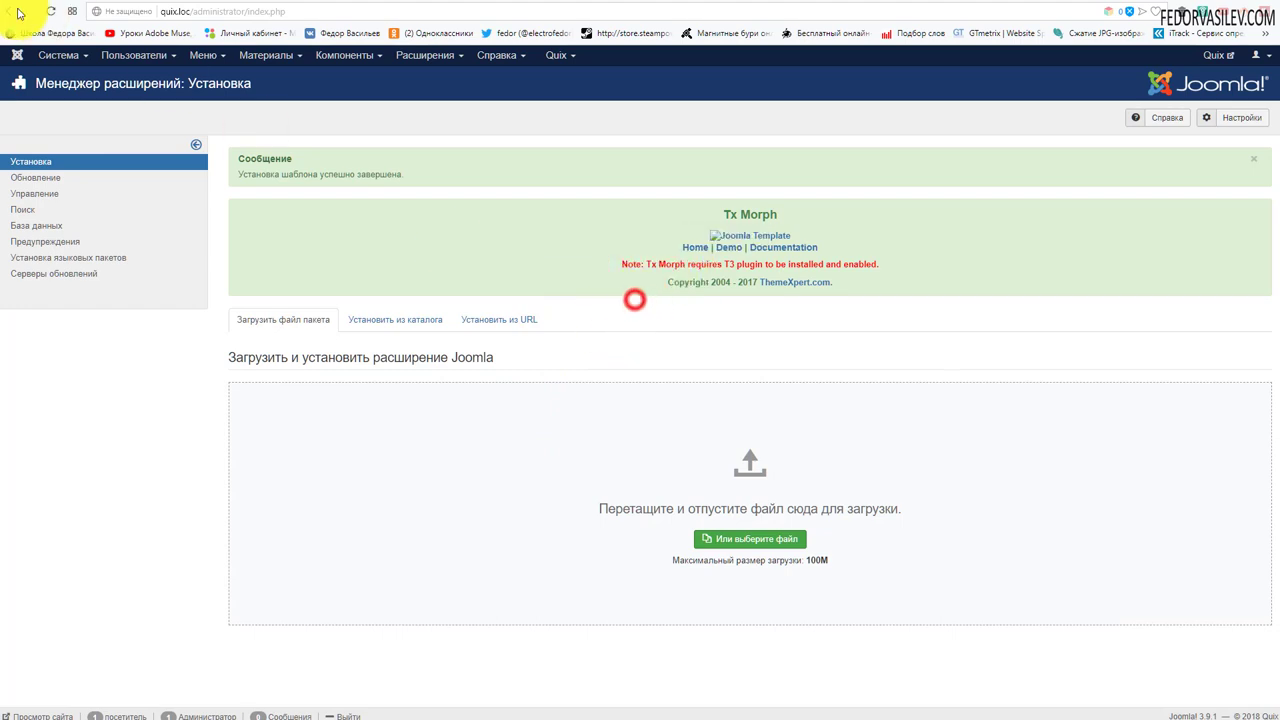
key(alt+Tab)
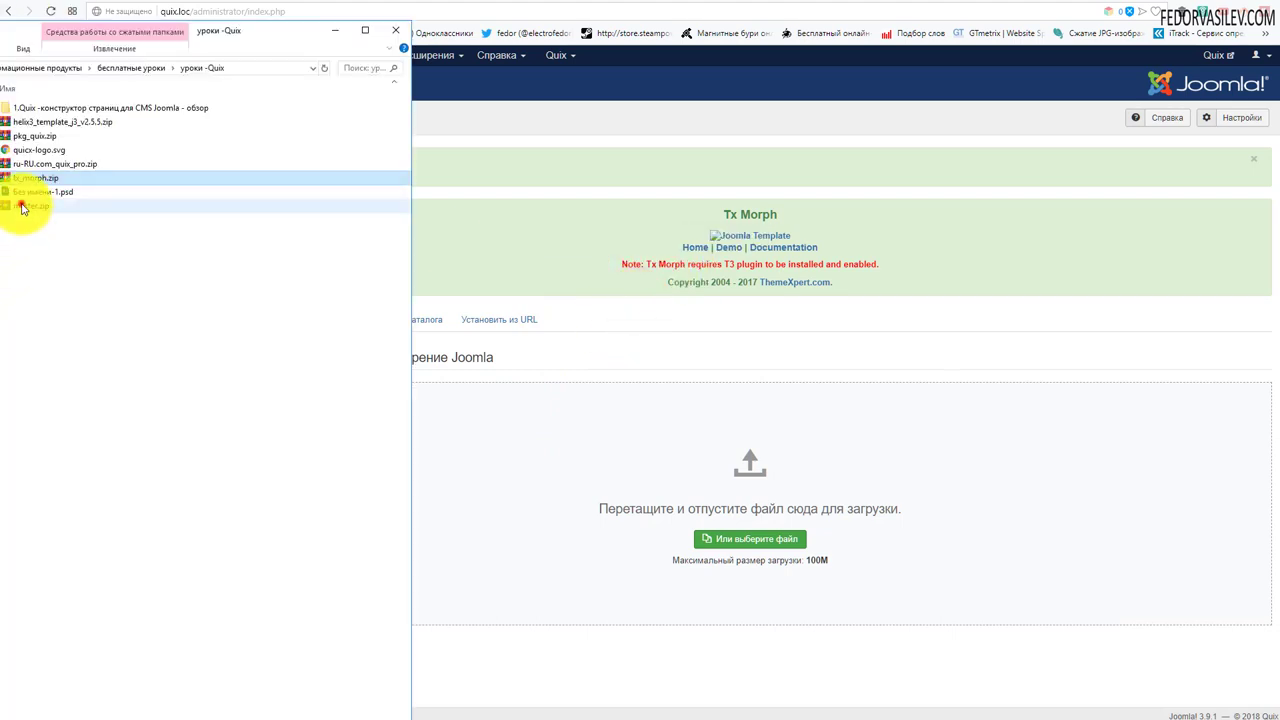
drag(25, 206, 485, 418)
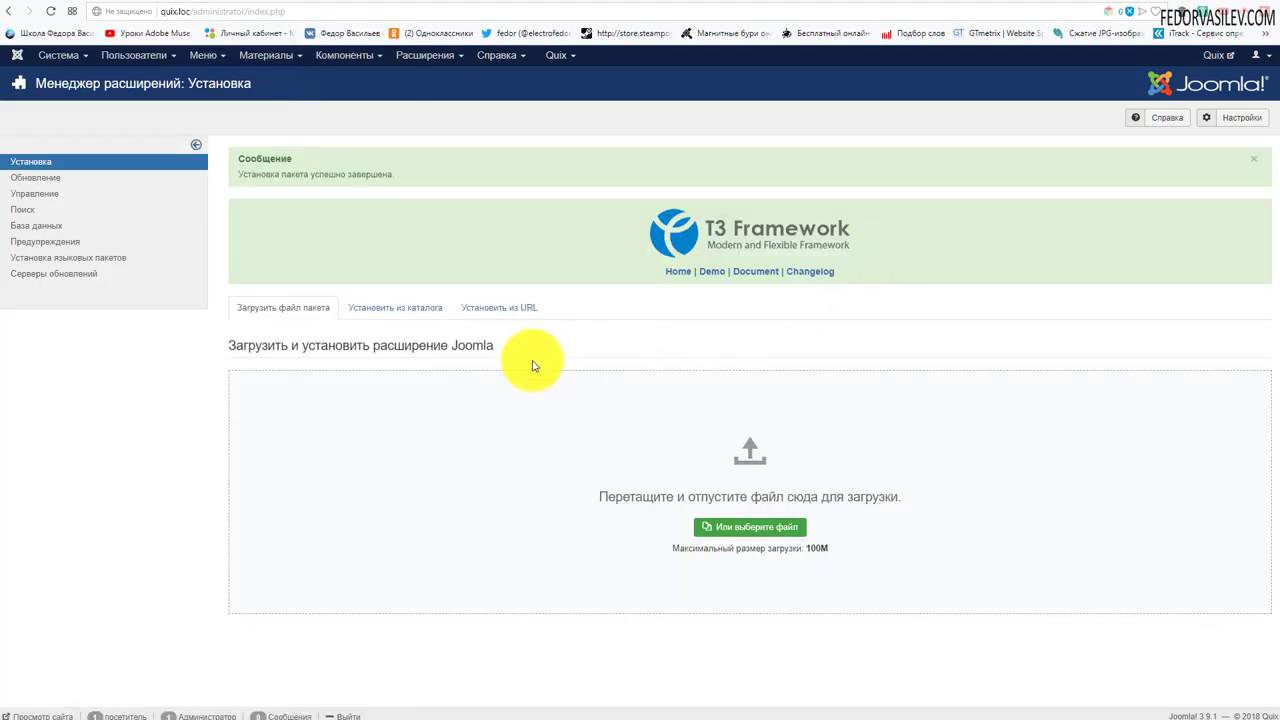
Sort the Joomla plugins by descending ID and open the T3 Framework plugin to check its status.
click(445, 55)
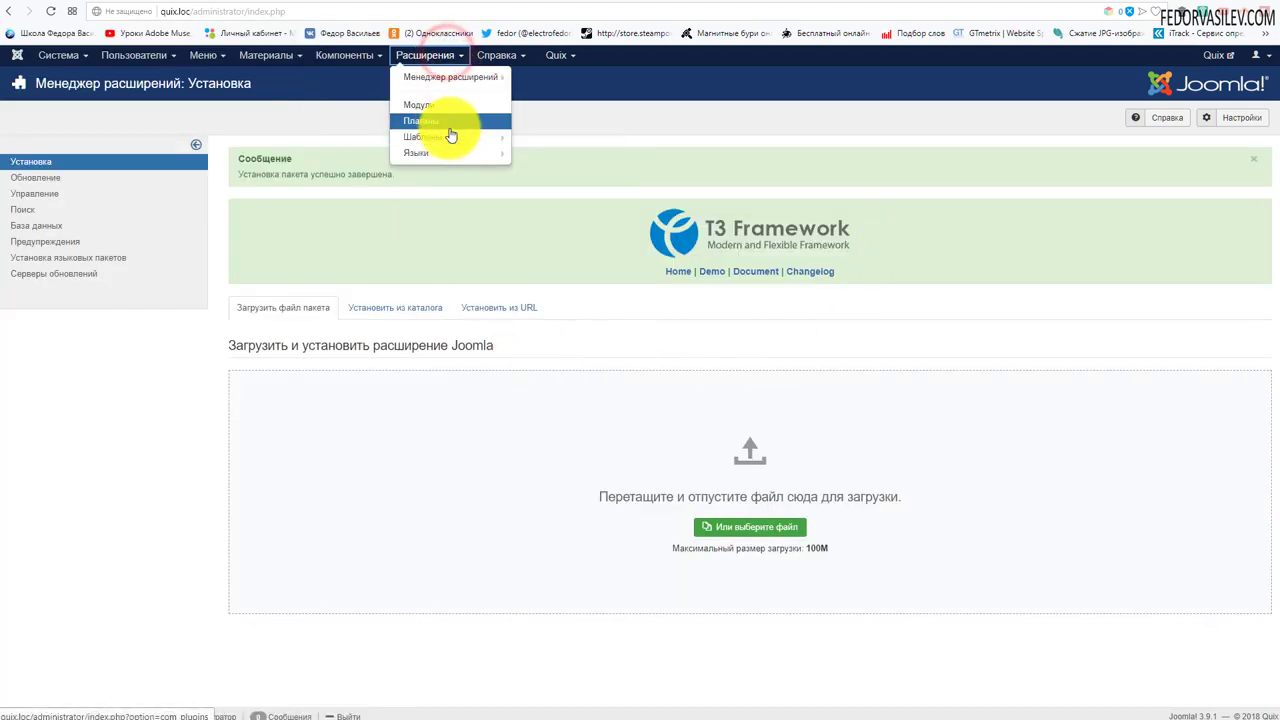
click(446, 121)
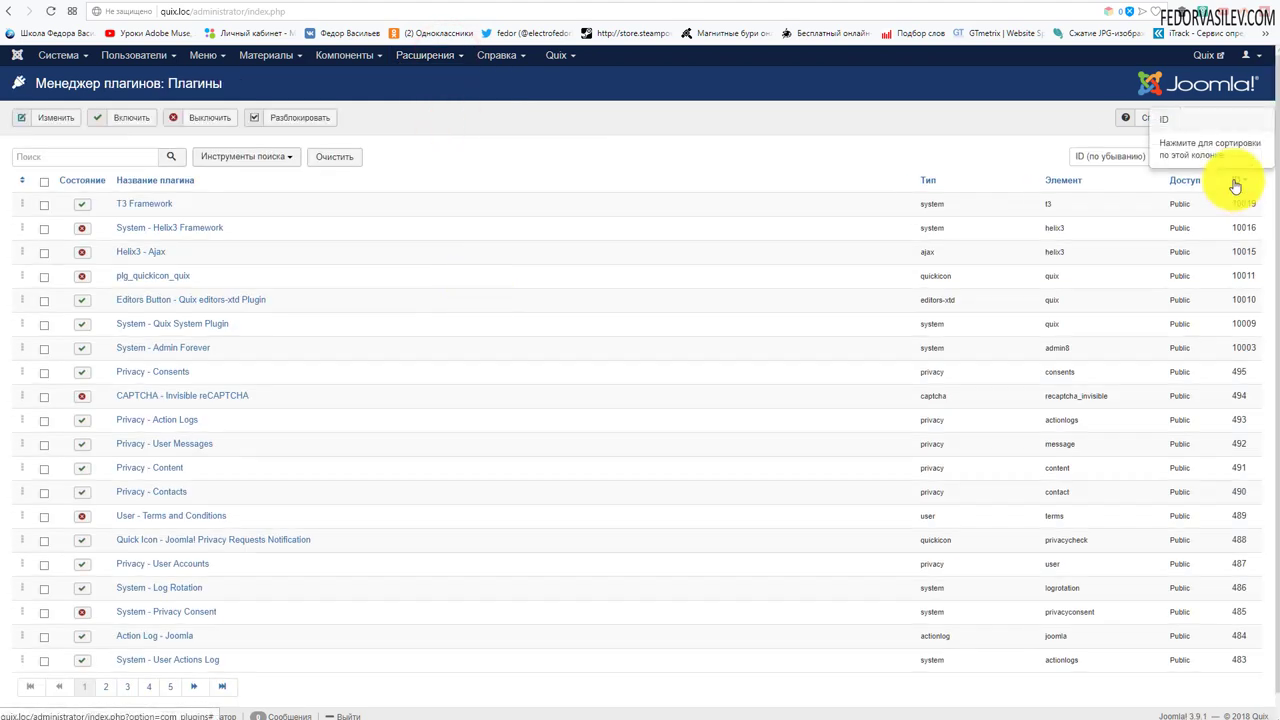
click(1236, 188)
click(145, 203)
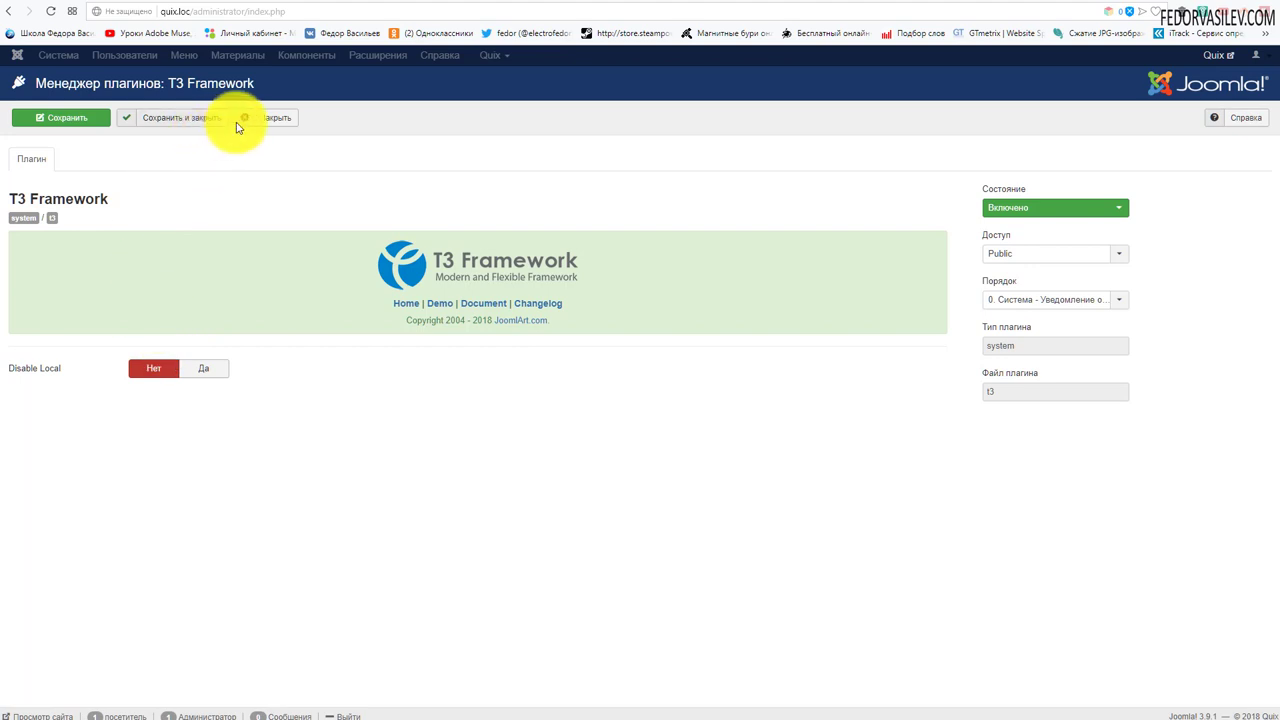
Close the T3 Framework plugin and make tx_morph the default site template style.
click(263, 118)
click(440, 57)
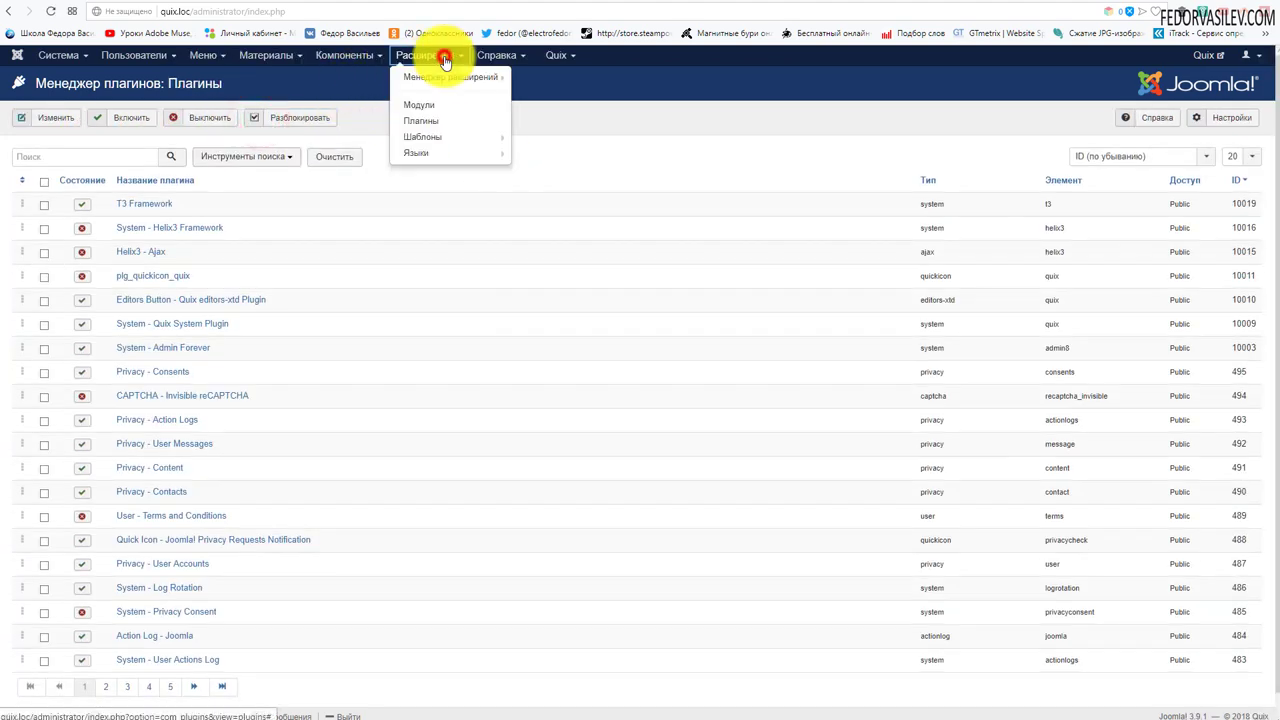
click(430, 130)
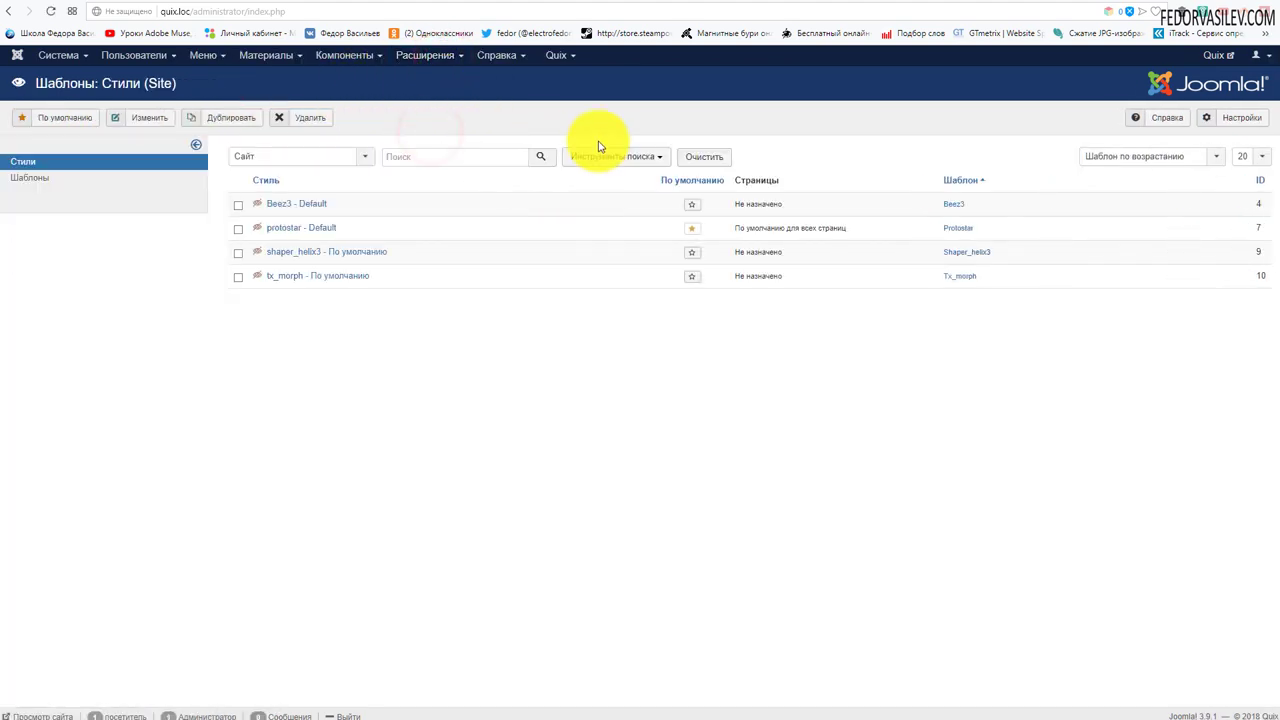
click(691, 277)
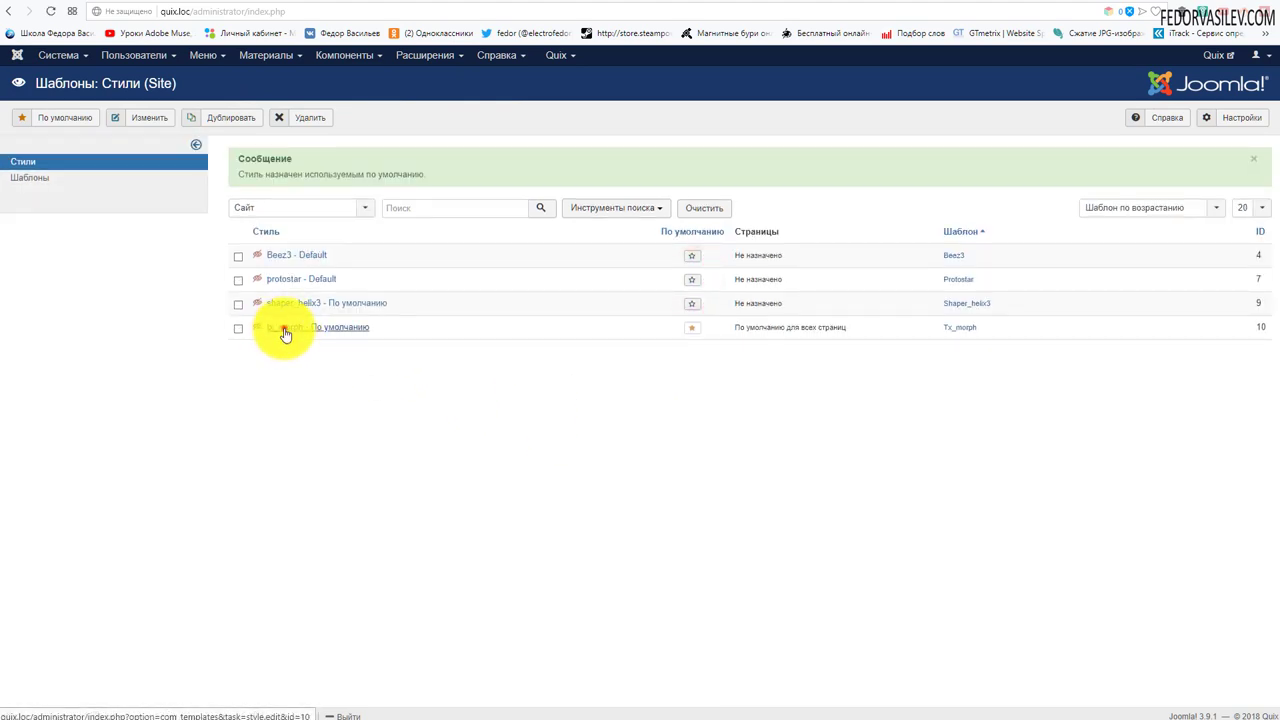
Open the tx_morph style and look through its settings, from General, Theme and Layout to Template Options, Typography and Blog.
click(285, 329)
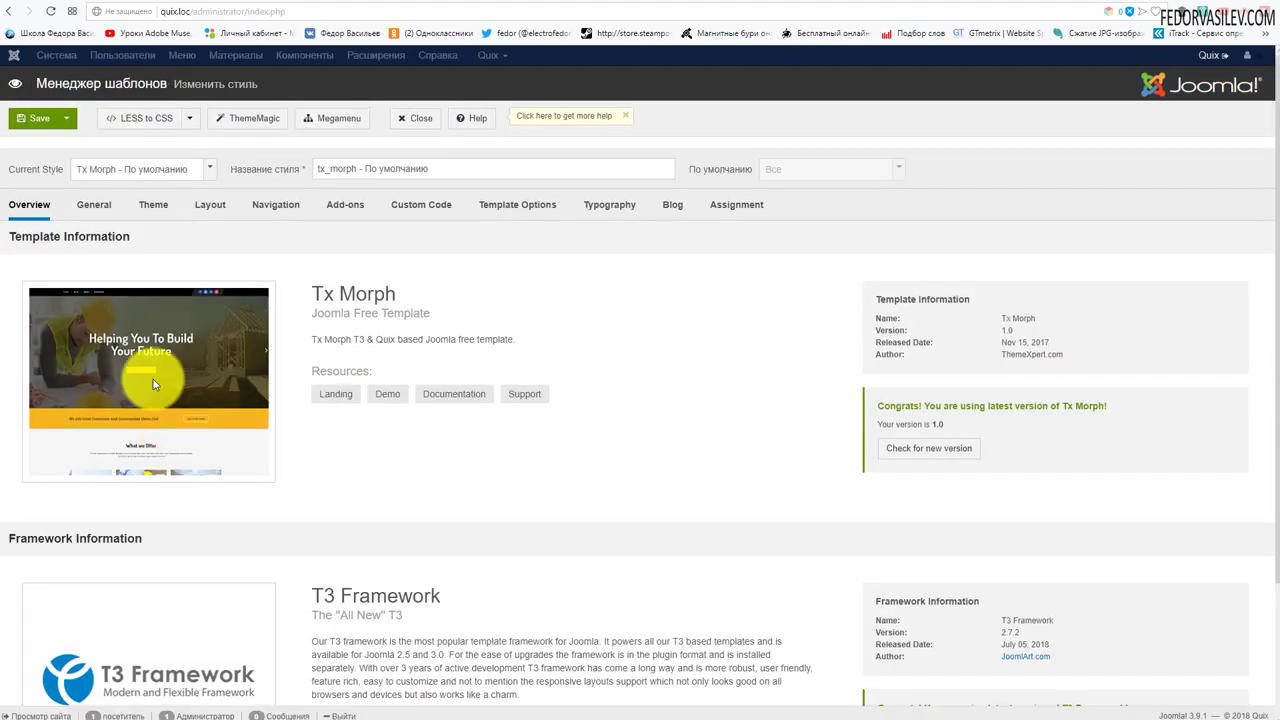
click(97, 208)
click(164, 212)
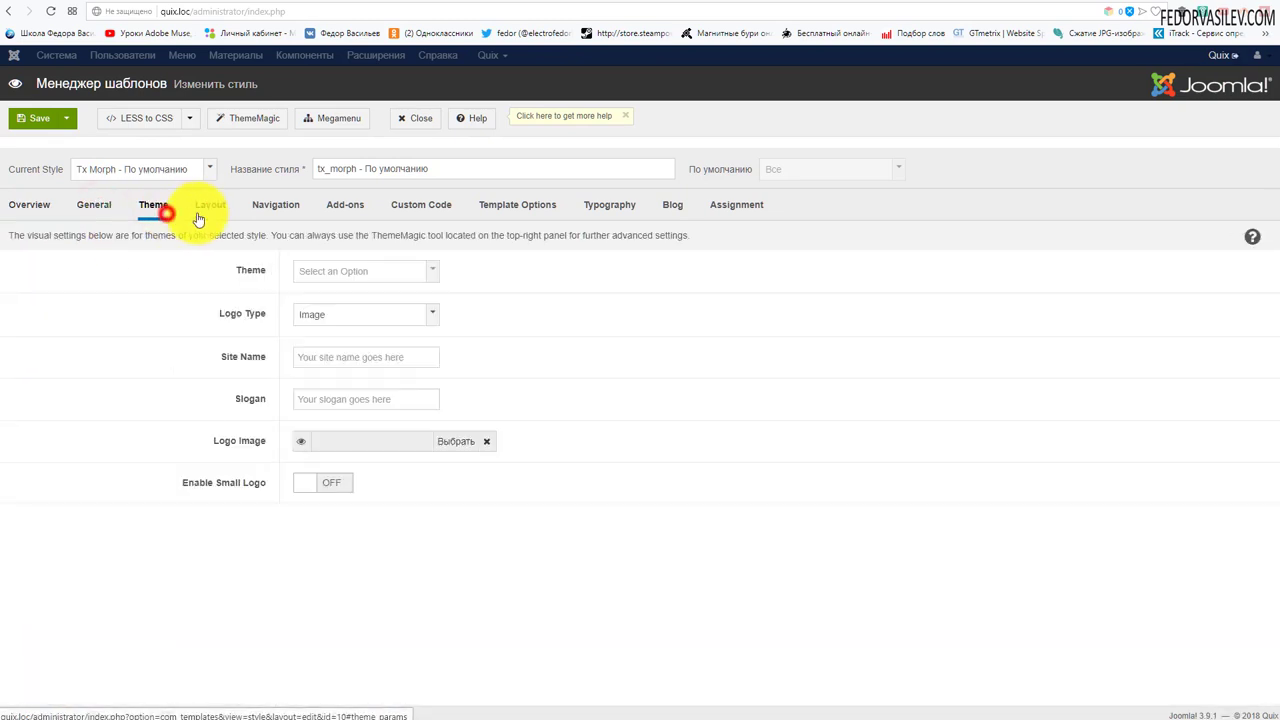
click(205, 216)
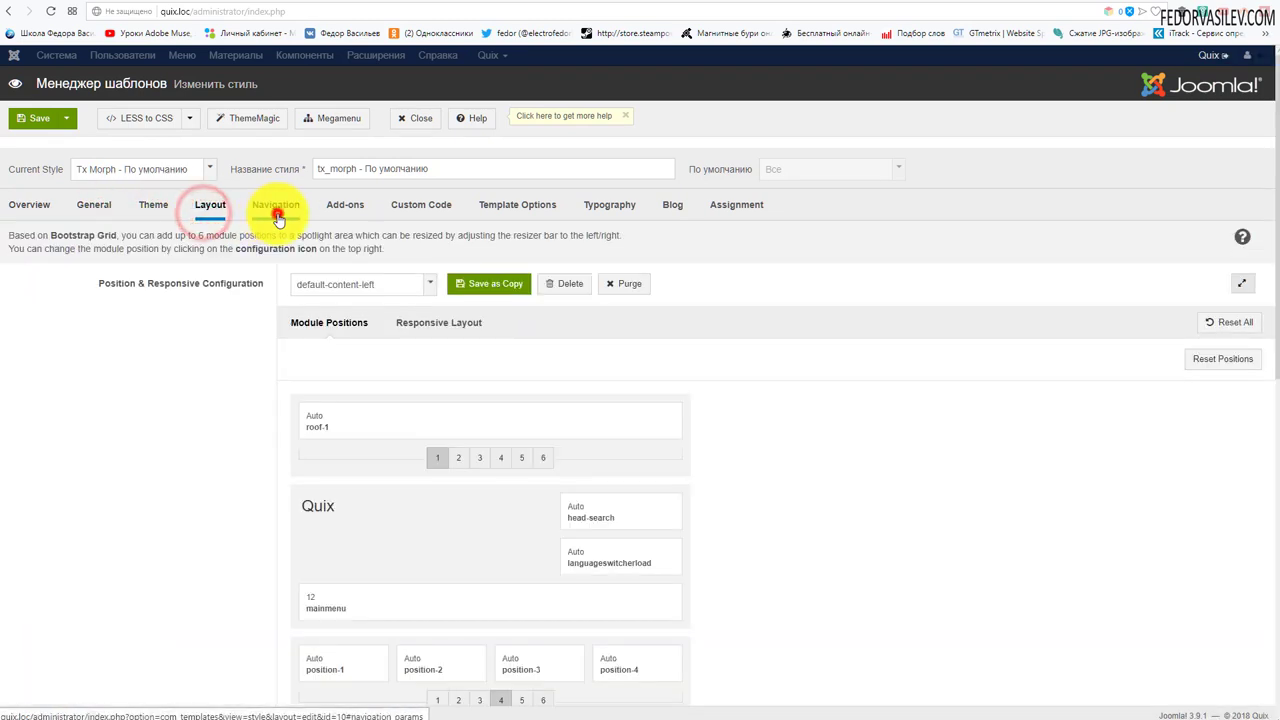
click(277, 216)
click(341, 208)
click(434, 208)
click(526, 214)
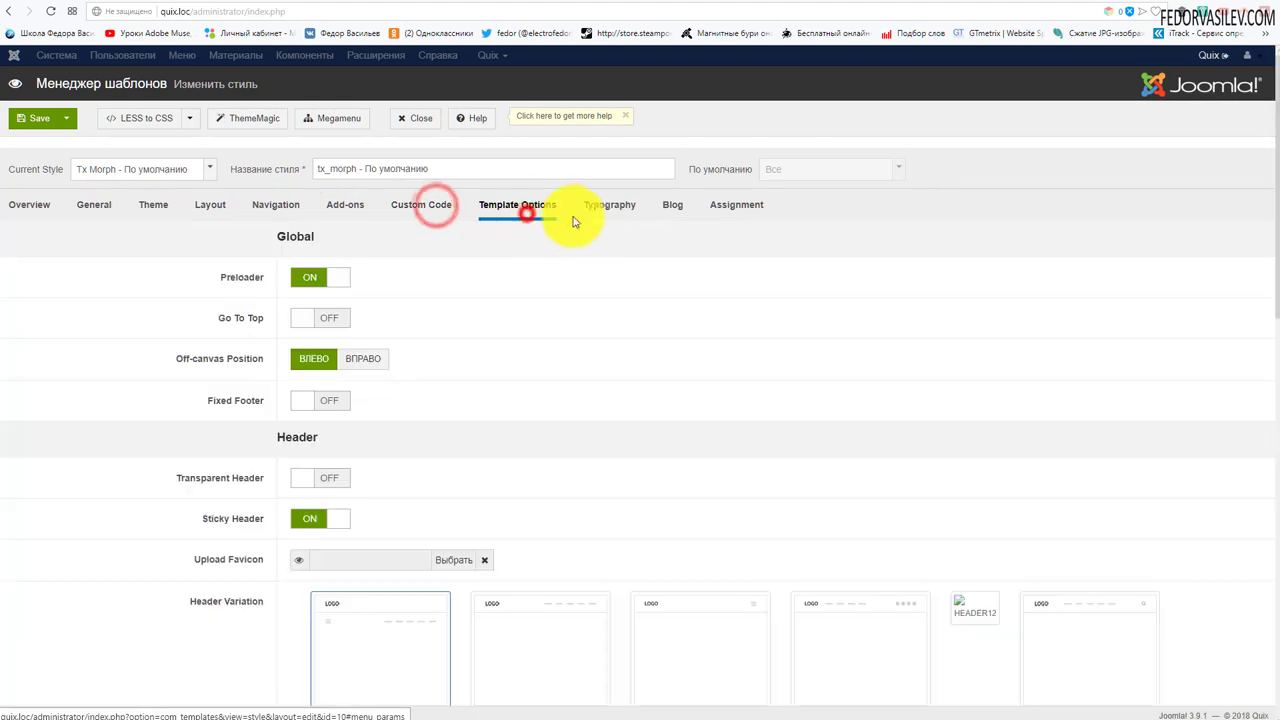
click(612, 207)
click(677, 207)
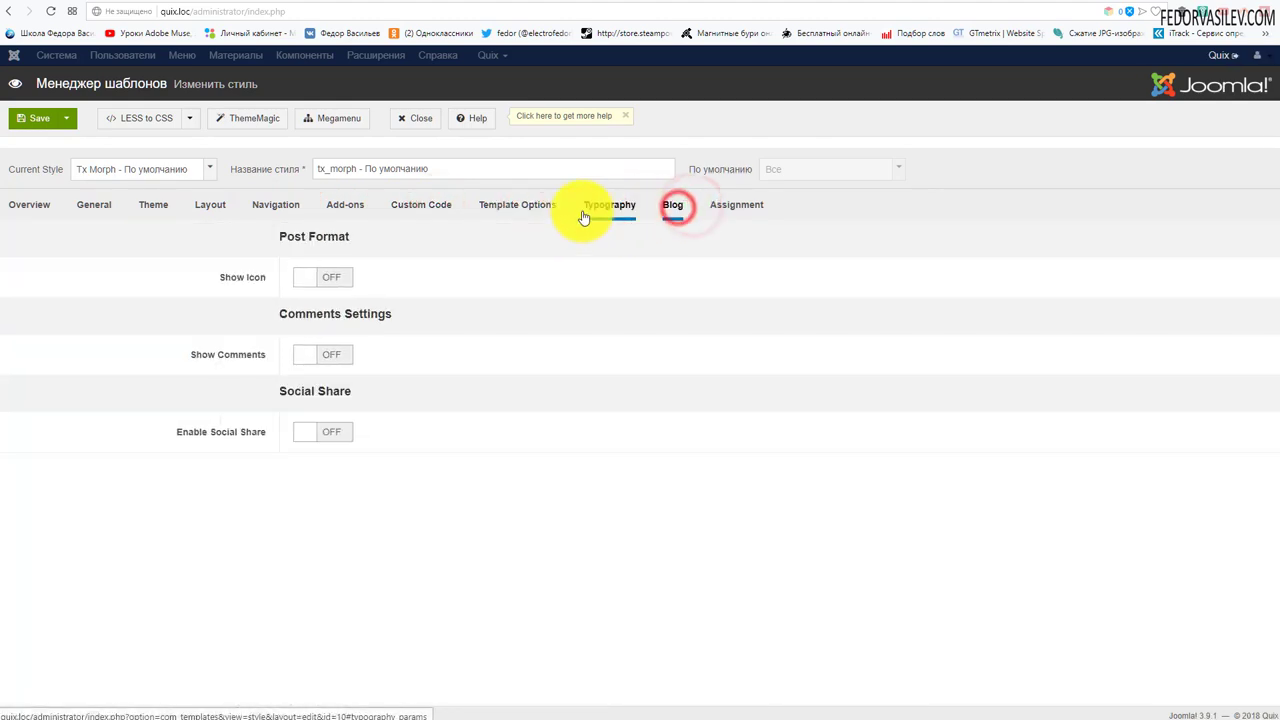
Examine the header variations and the other header settings in the Template Options of tx_morph.
click(531, 207)
scroll(330, 480, down, 3)
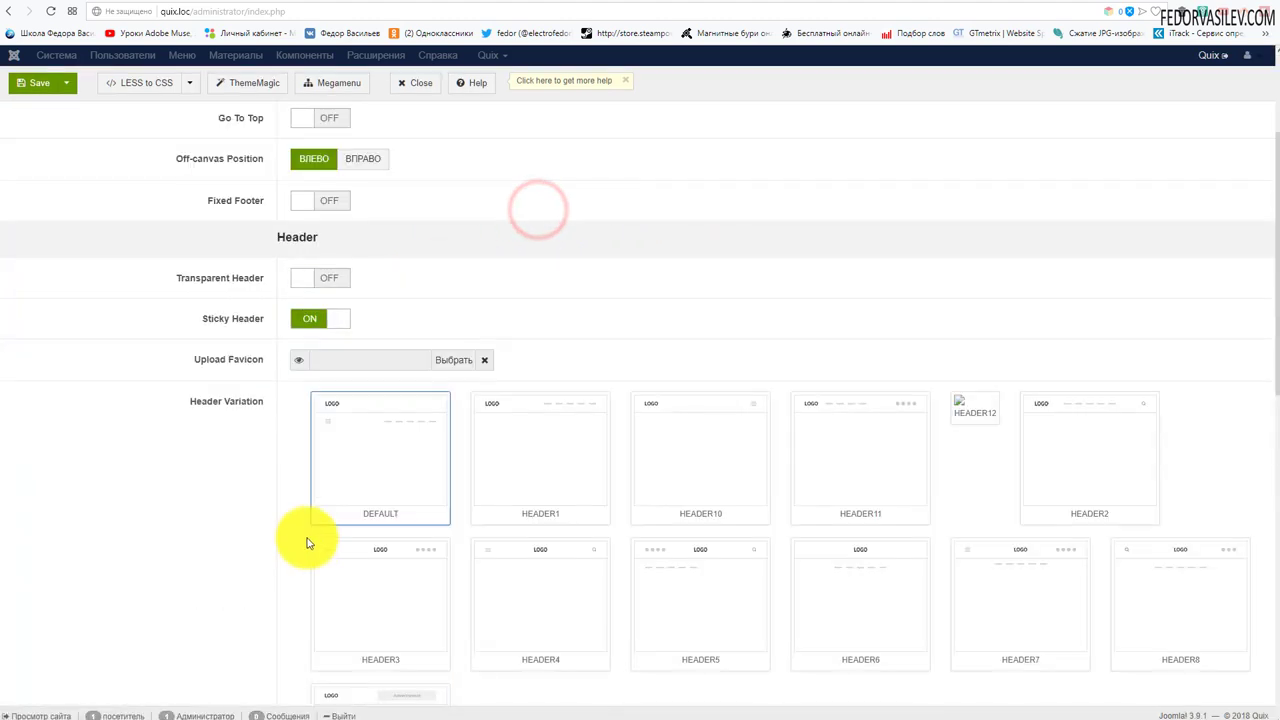
scroll(500, 410, down, 1)
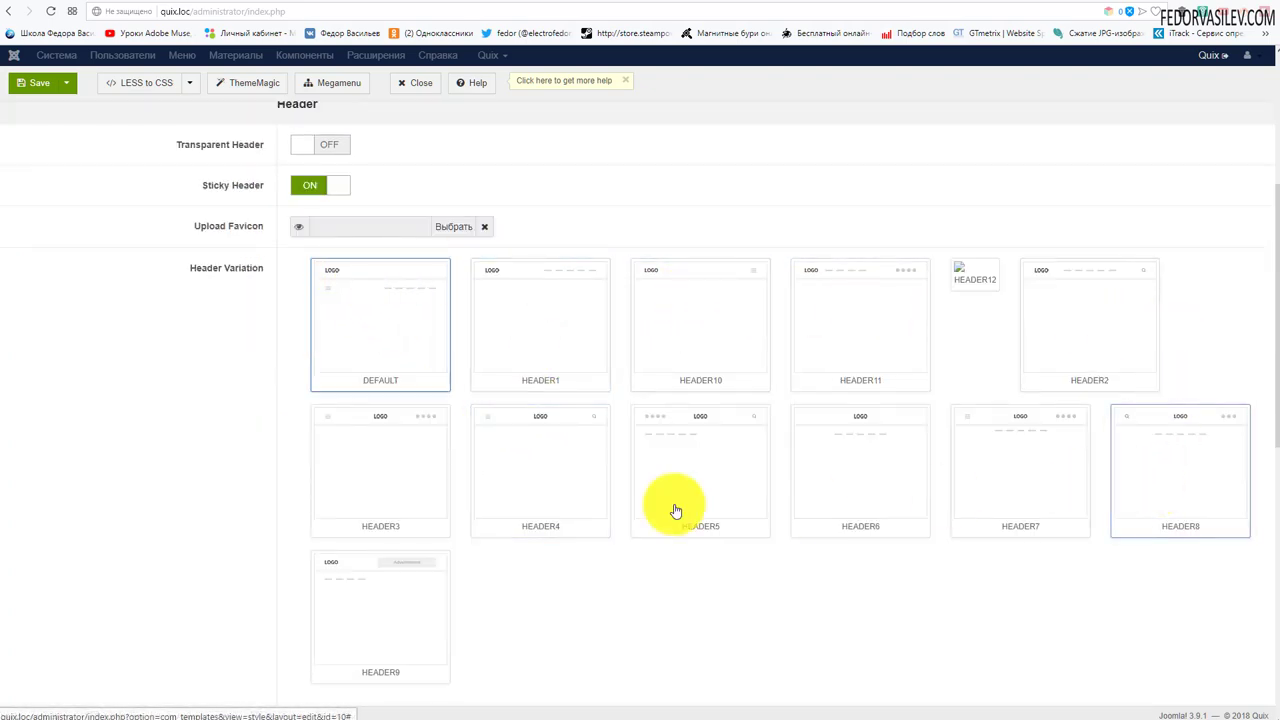
scroll(414, 423, down, 2)
scroll(457, 249, up, 5)
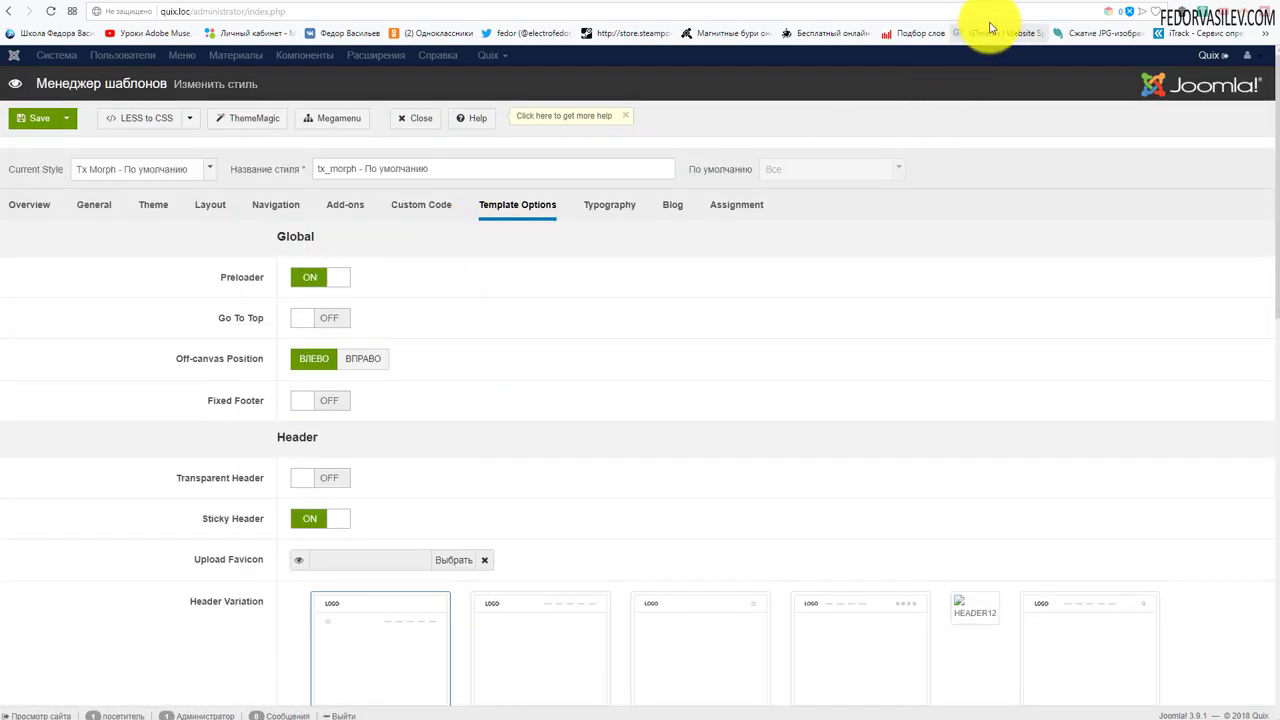
Reload the quix.loc front page and look at the author's school website as an example of a header layout.
click(1129, 11)
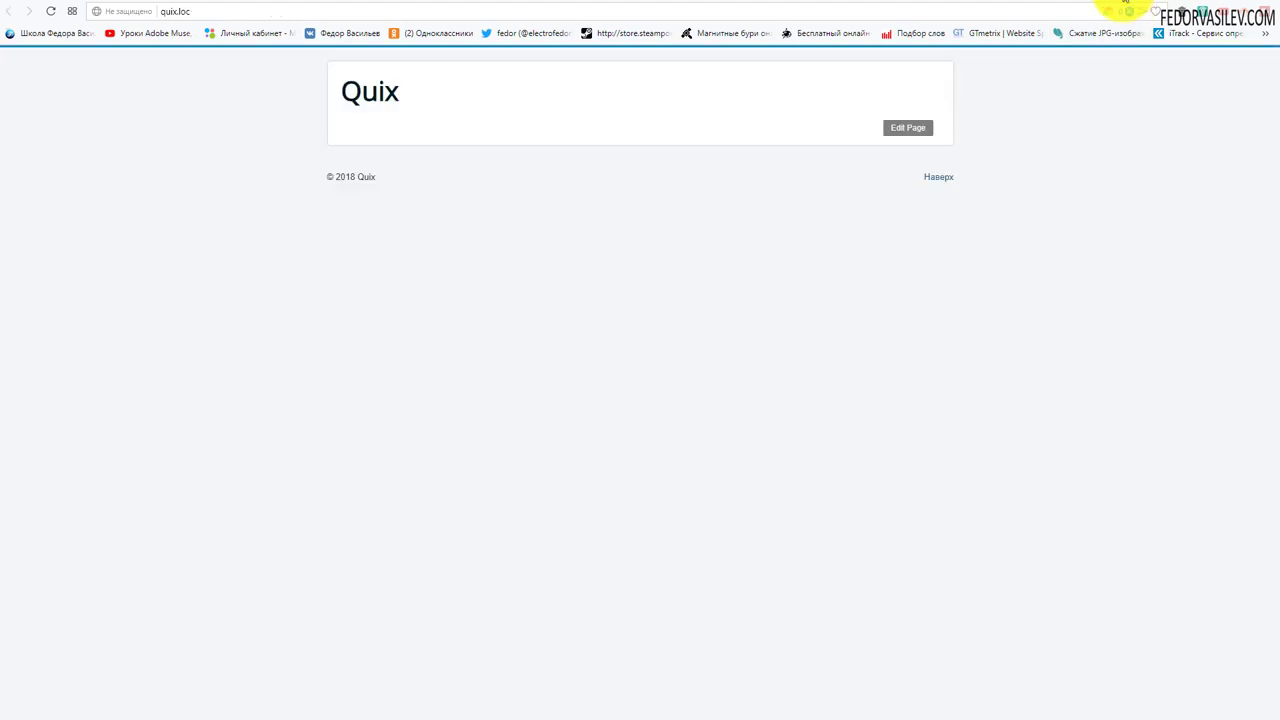
click(51, 11)
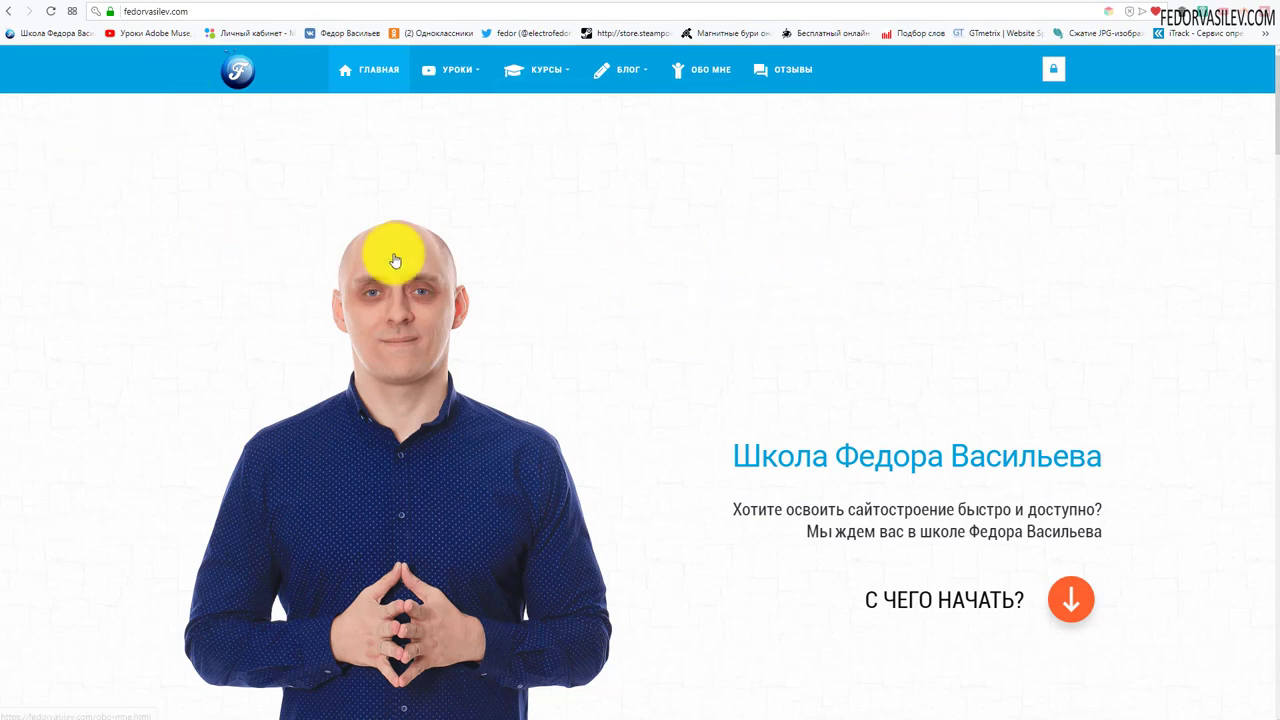
scroll(577, 309, down, 2)
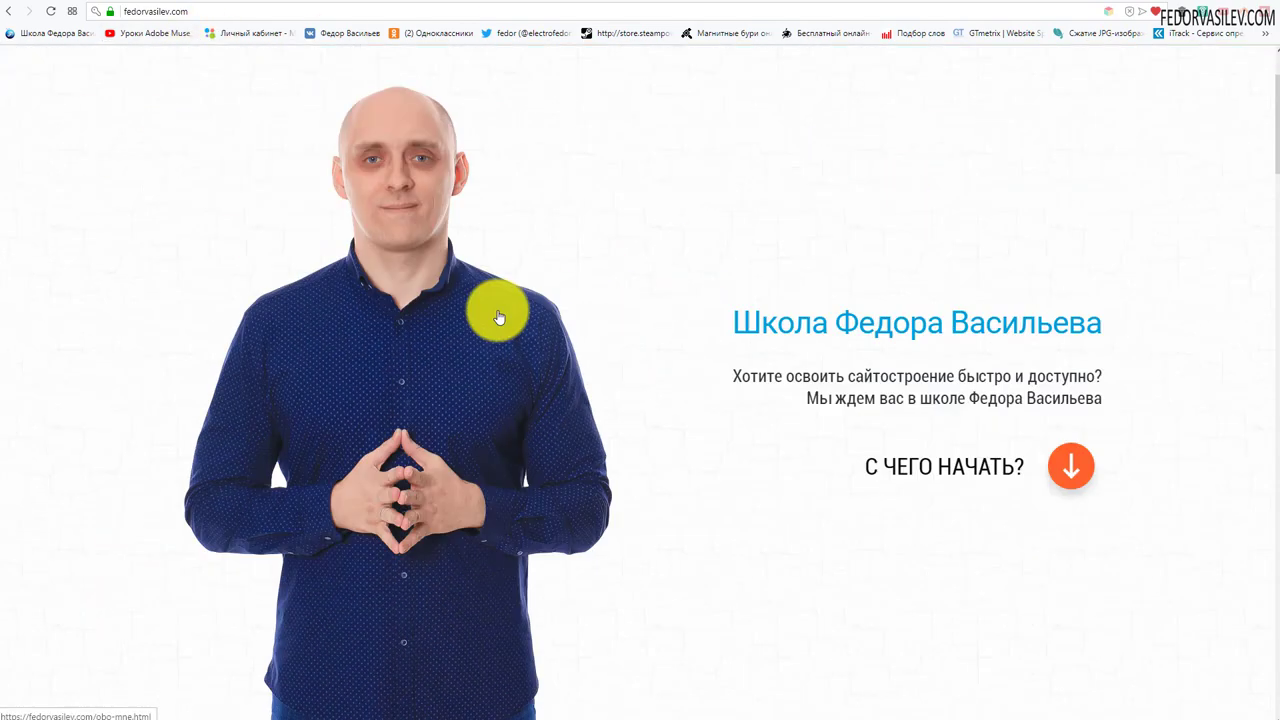
scroll(477, 300, up, 2)
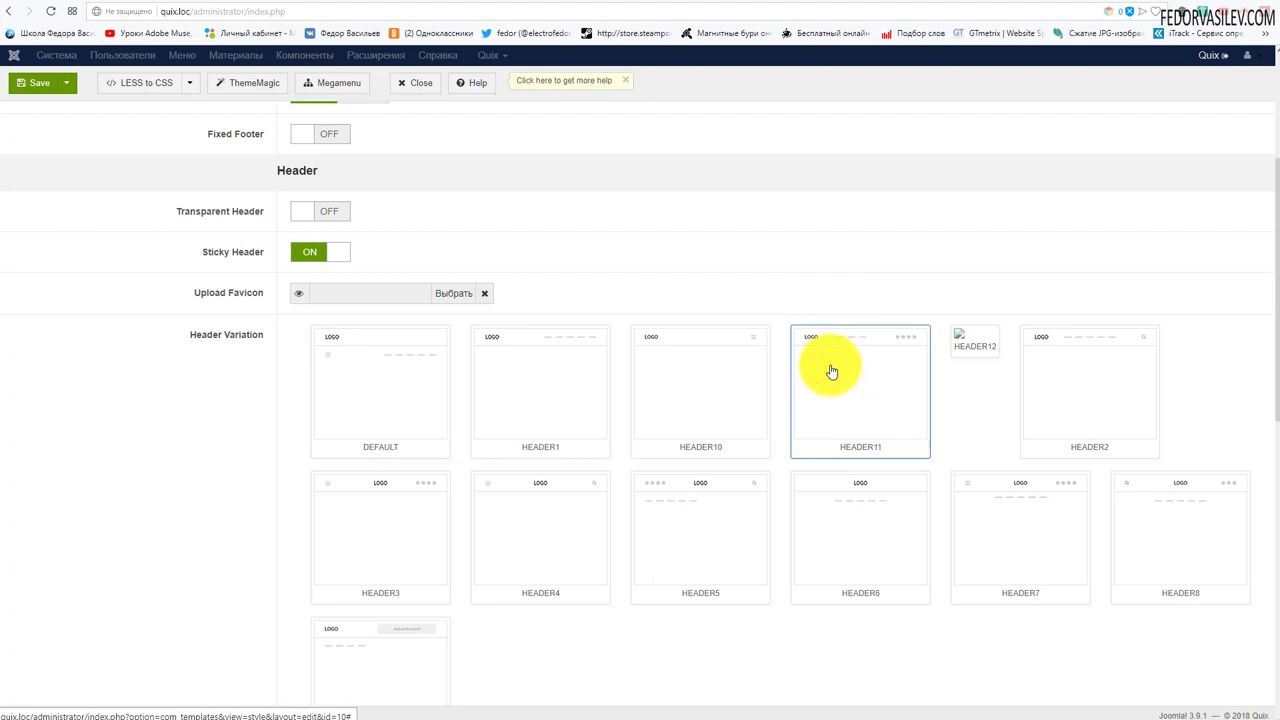
Set the header variation to HEADER11 and save the tx_morph style.
scroll(840, 414, down, 2)
scroll(800, 405, up, 2)
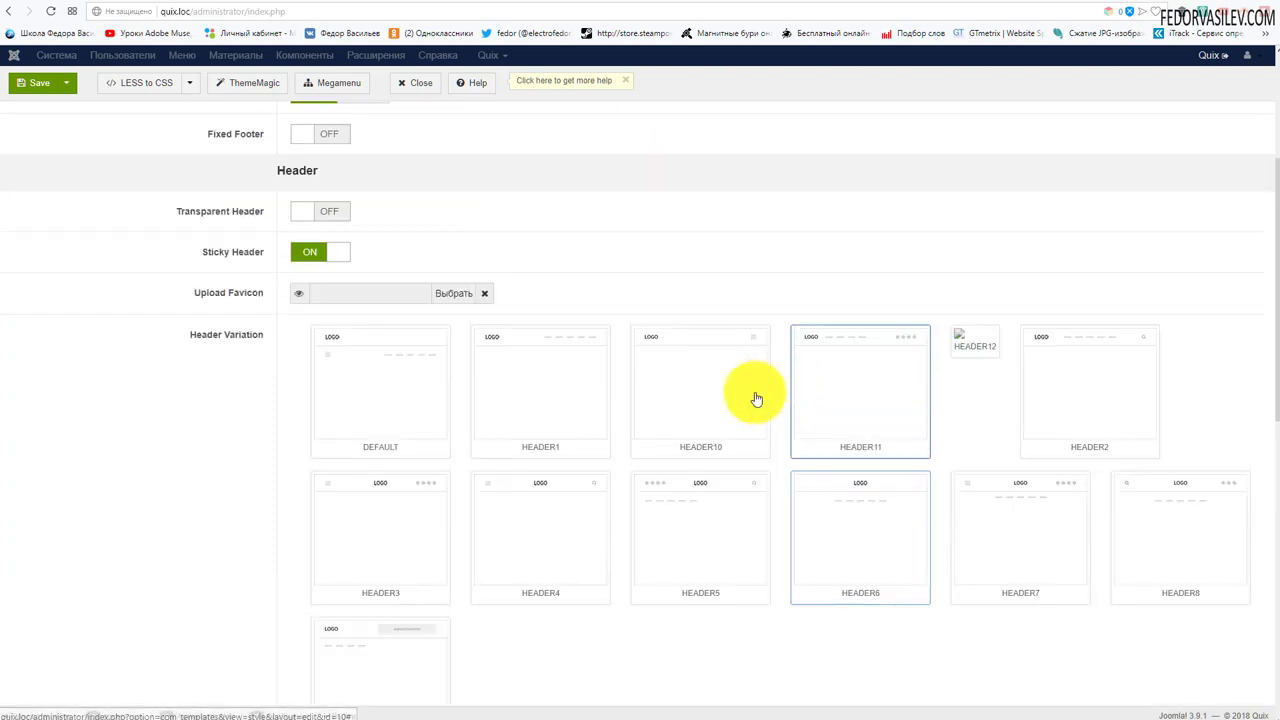
scroll(143, 280, up, 3)
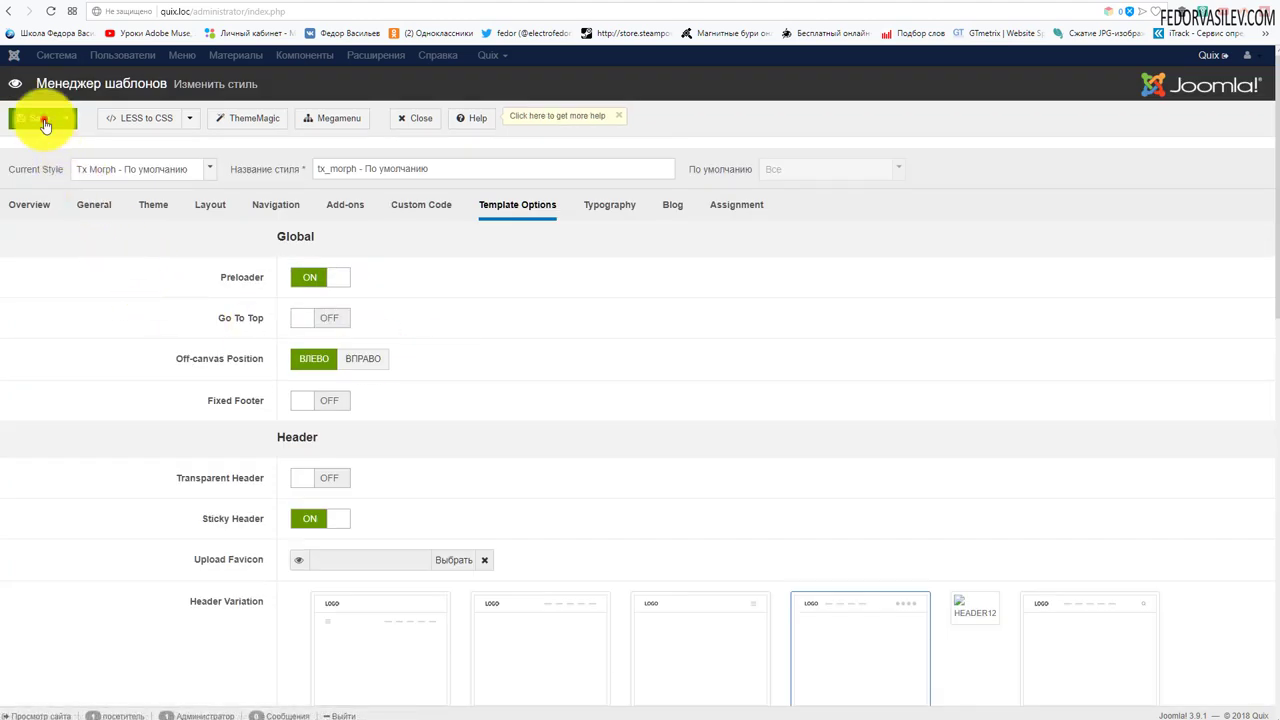
Reload the quix.loc front page to check the new header, and open and close its search field.
click(2, 4)
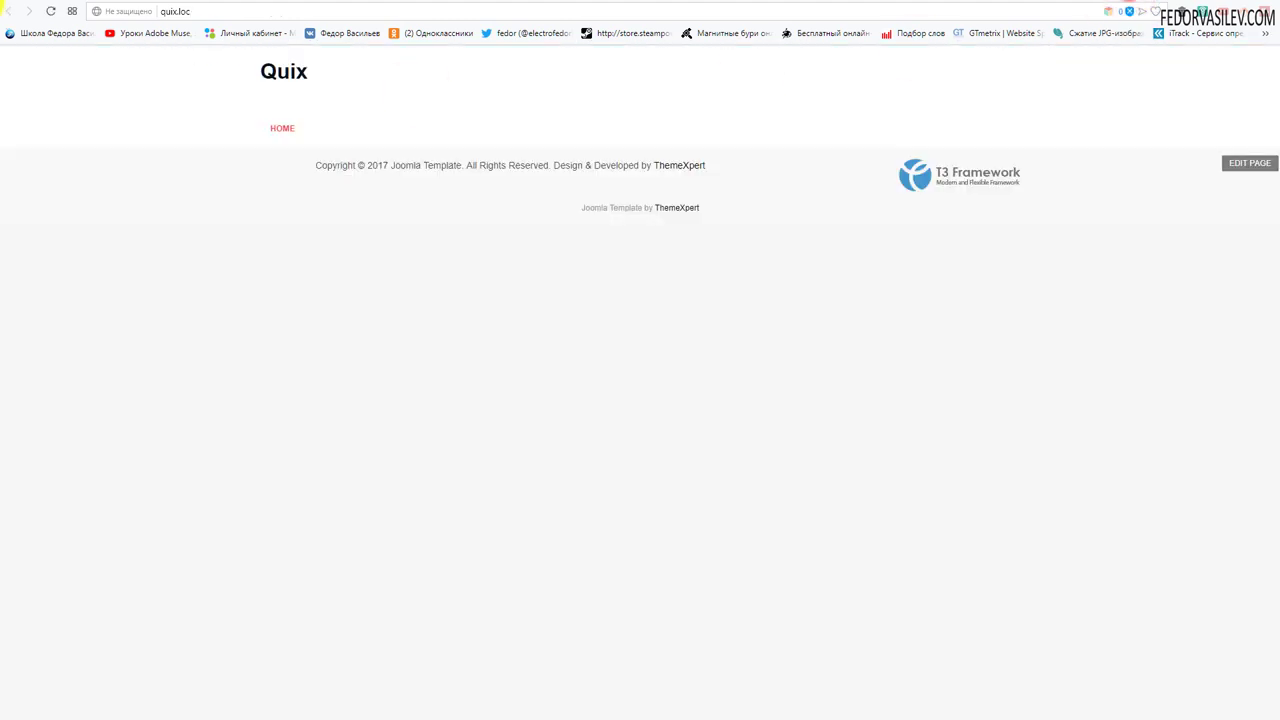
click(47, 12)
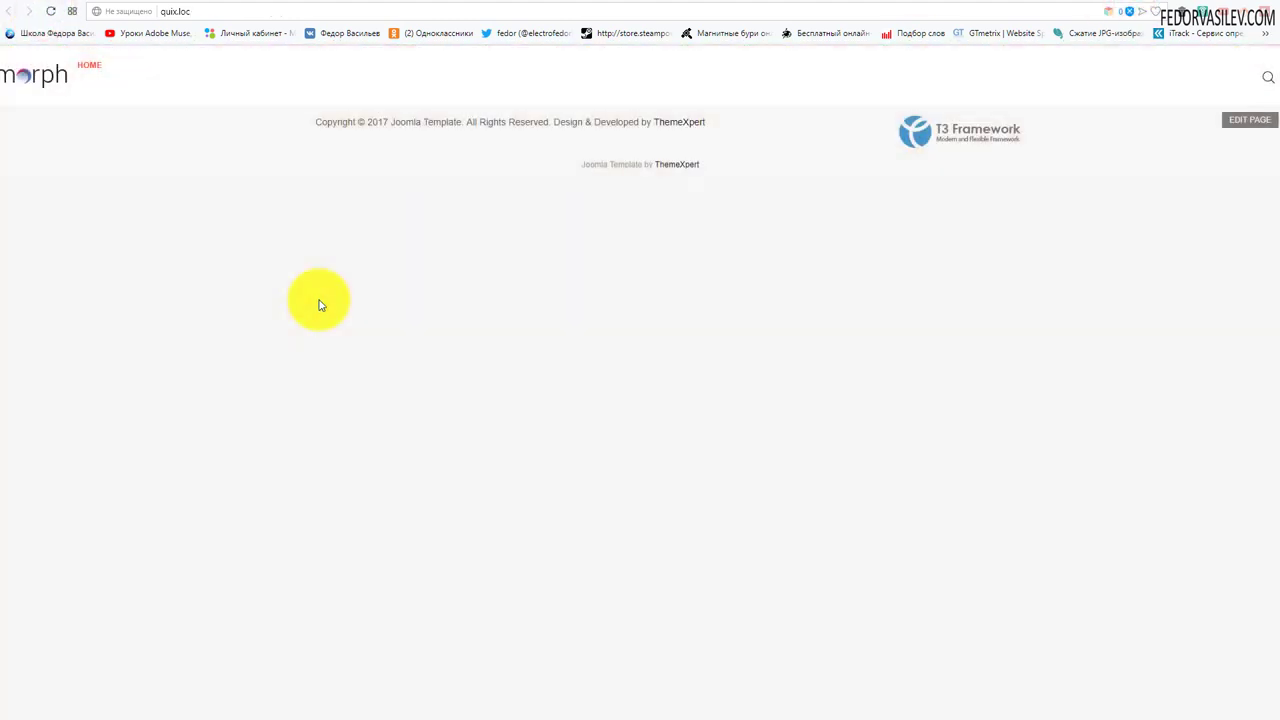
click(30, 82)
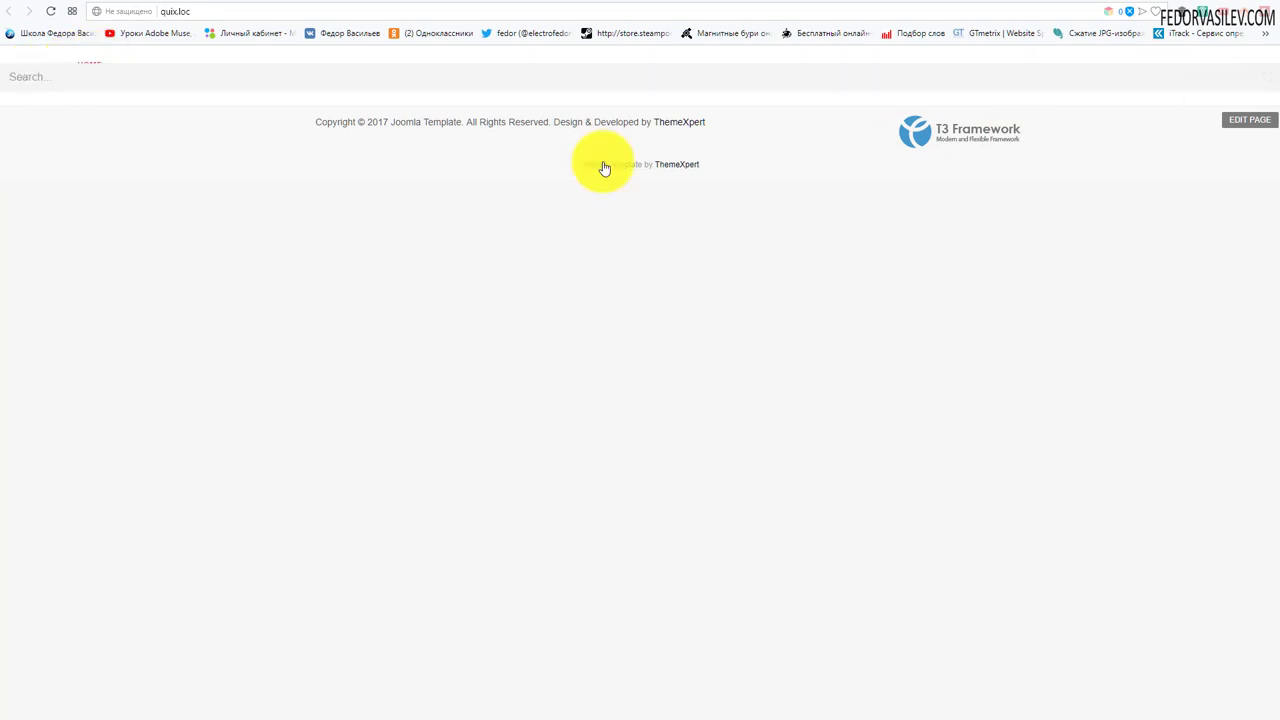
click(137, 138)
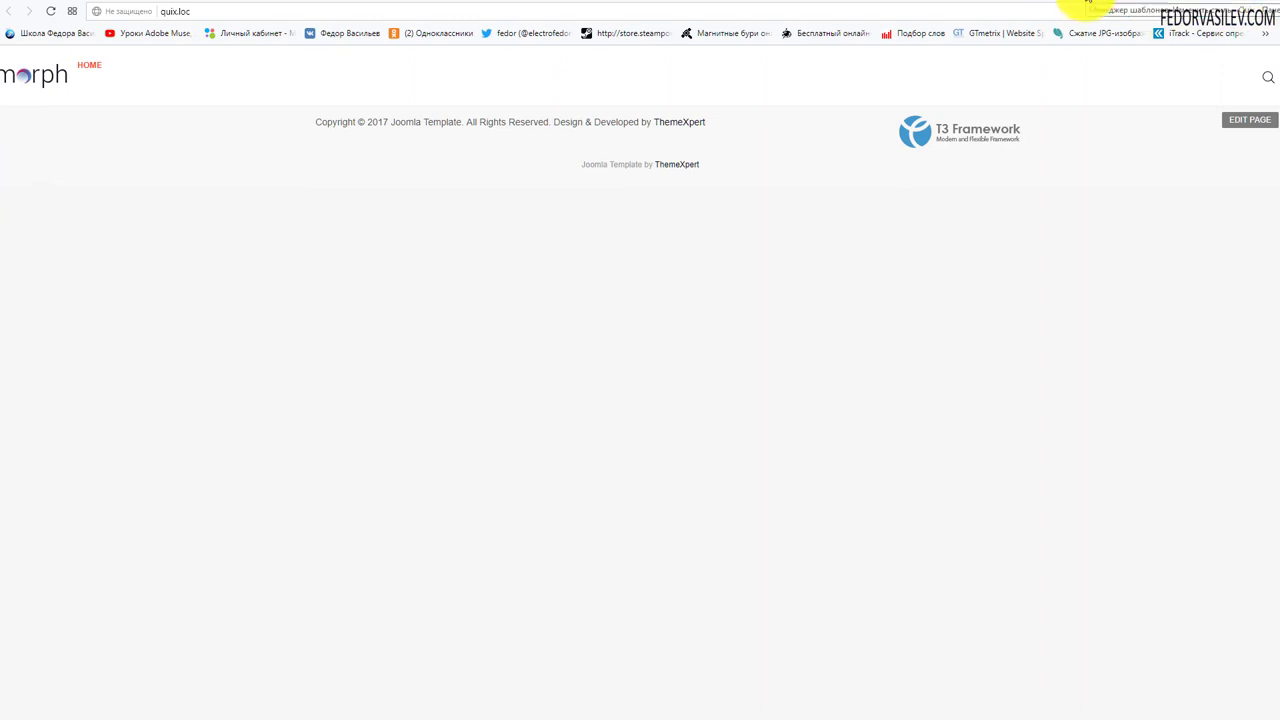
Close the tx_morph style and open "1 страница" from the Quix page list in the visual builder.
scroll(266, 230, up, 1)
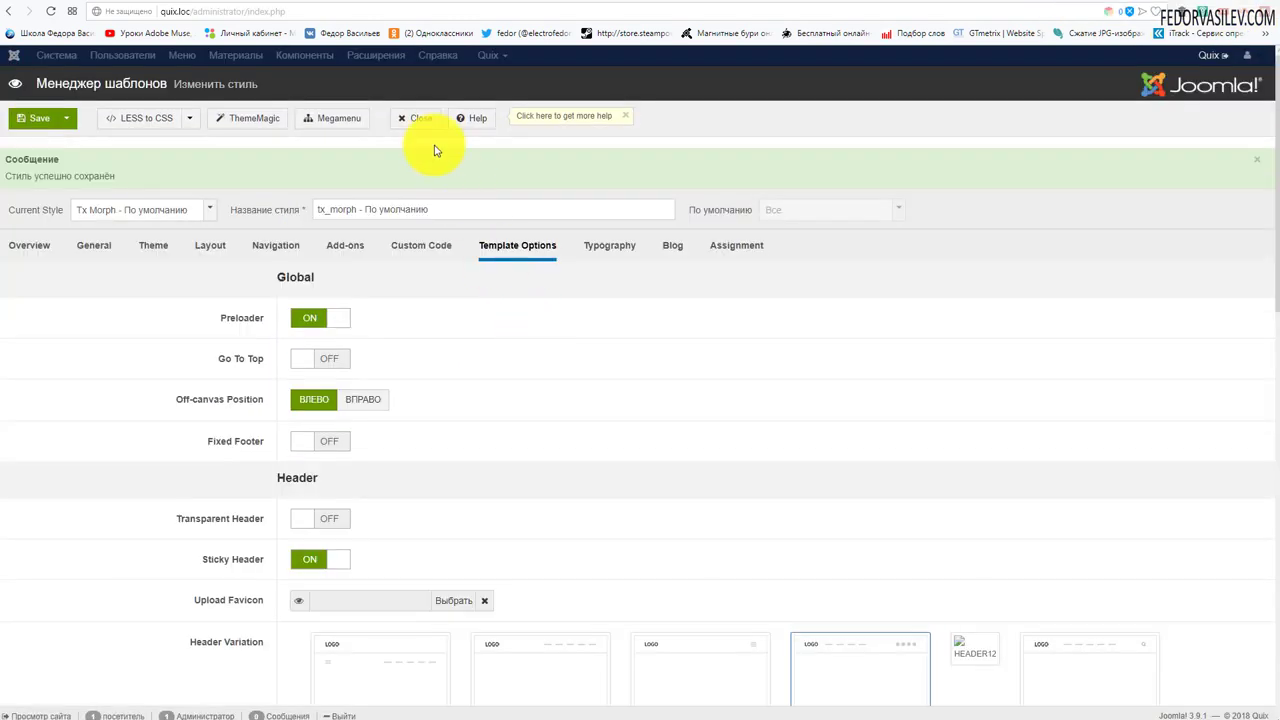
click(417, 122)
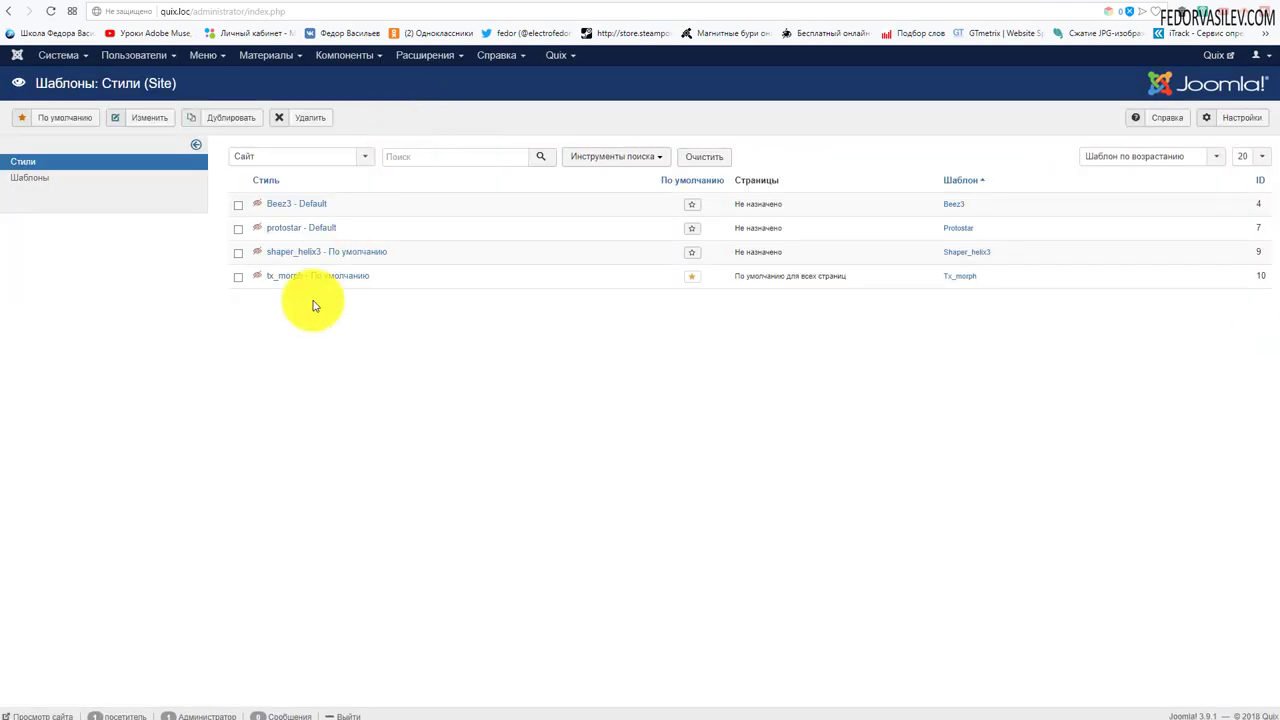
click(345, 55)
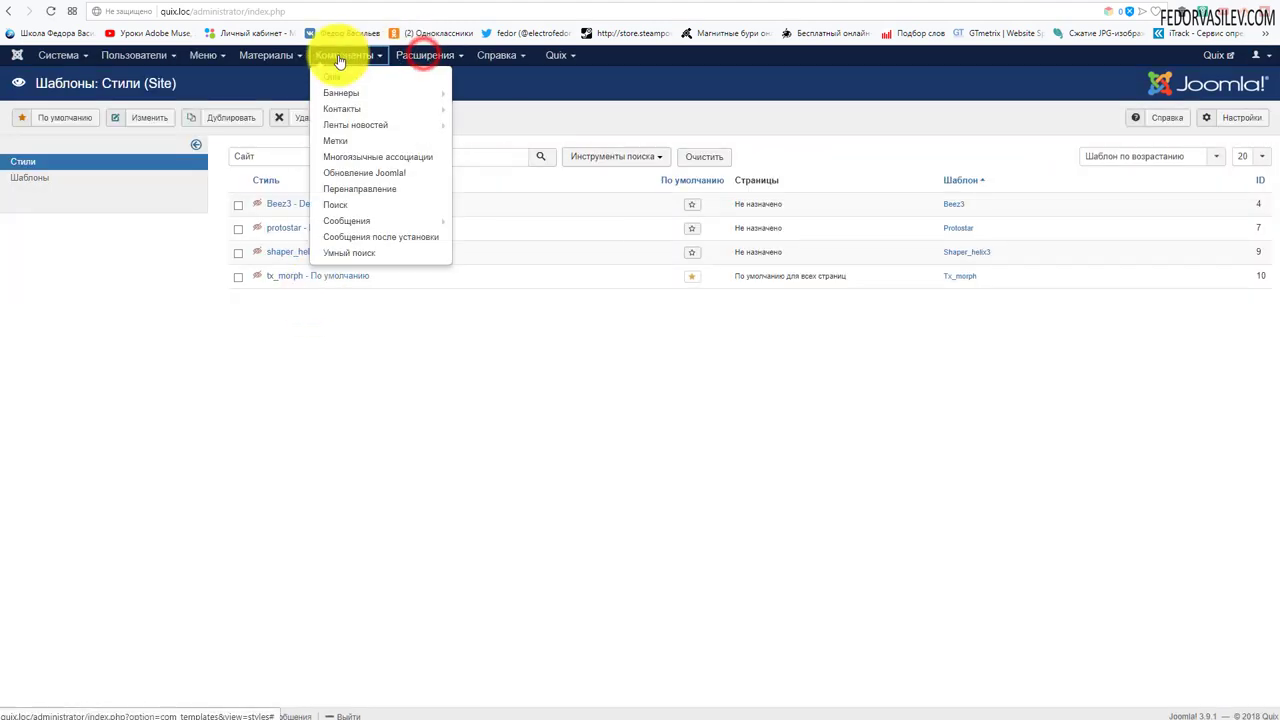
click(560, 55)
click(560, 76)
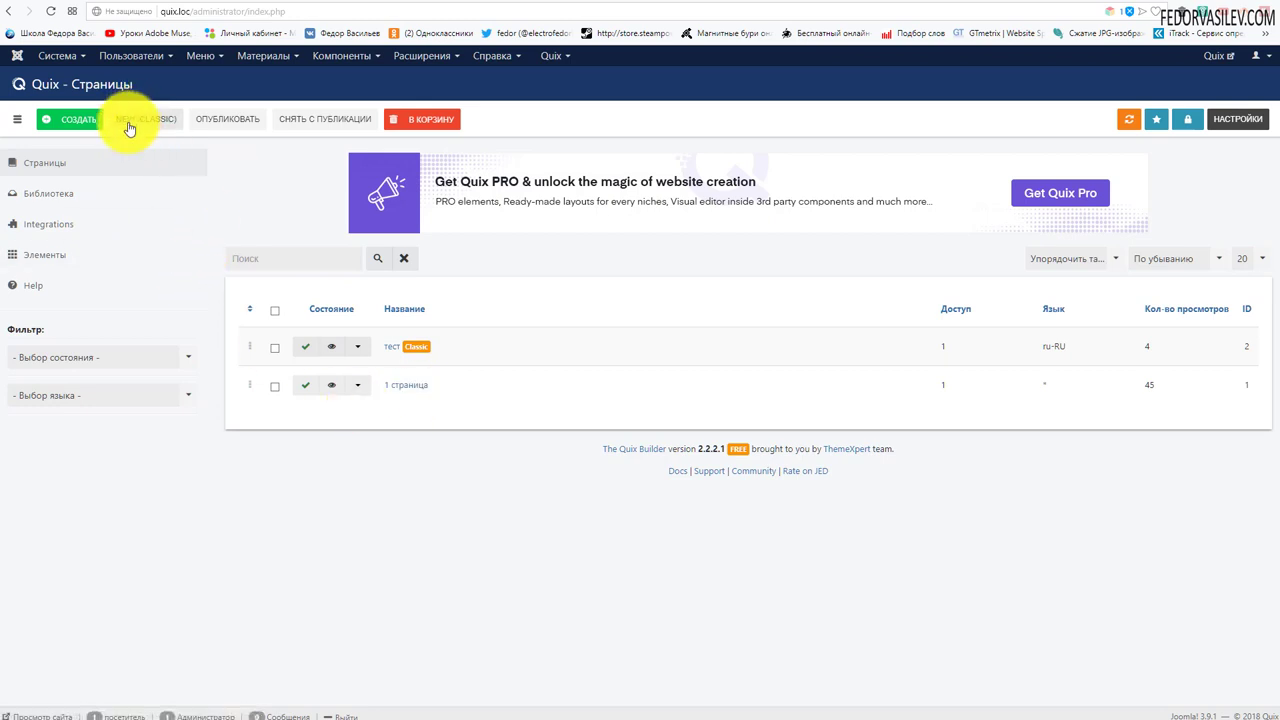
click(420, 349)
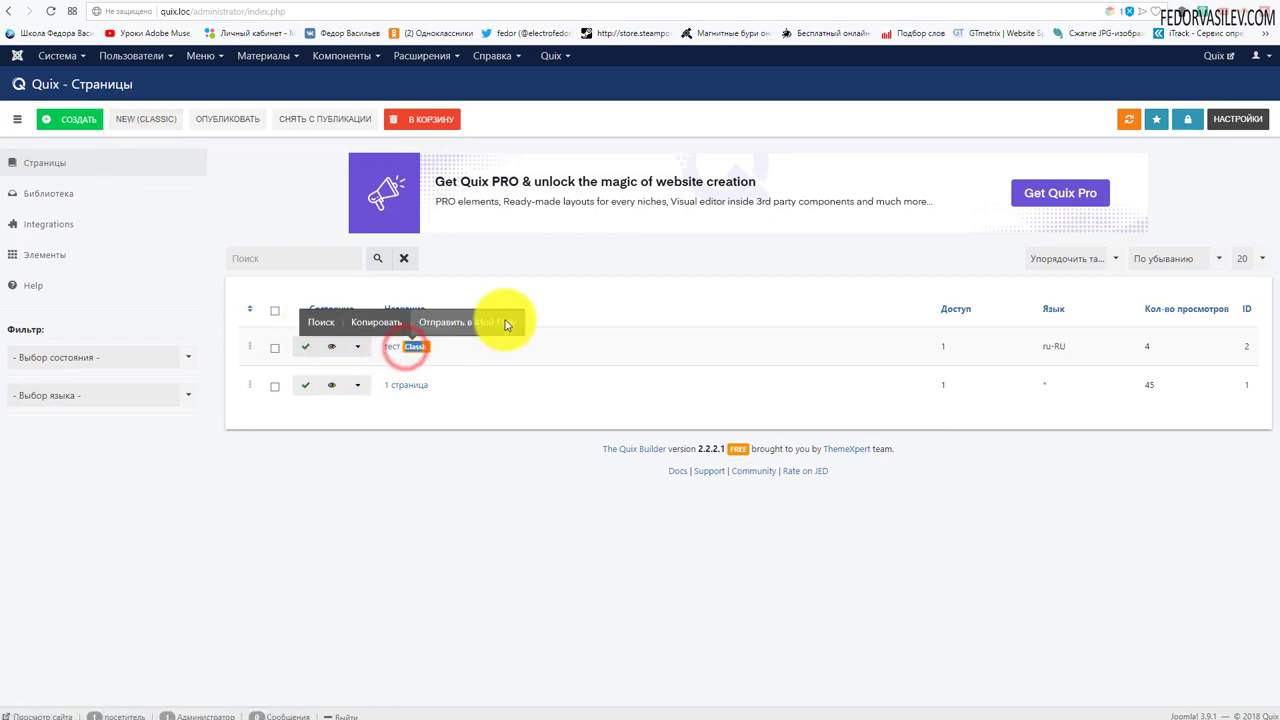
click(566, 278)
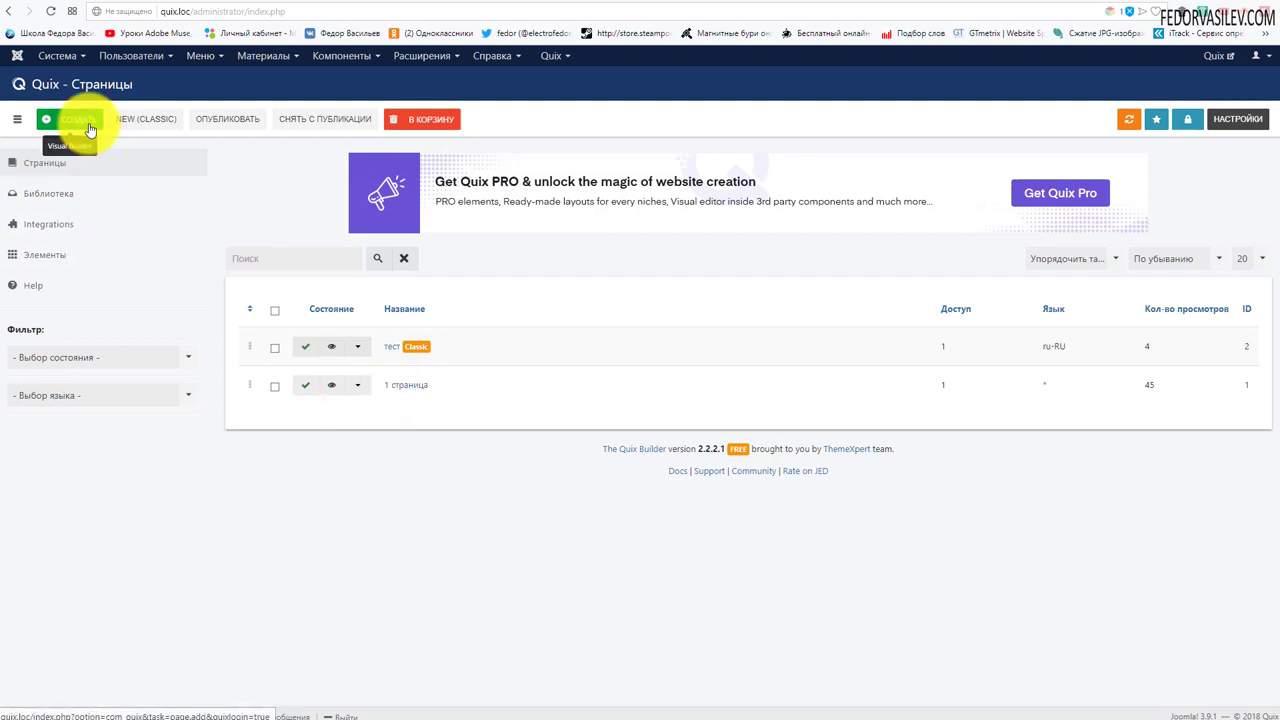
click(392, 384)
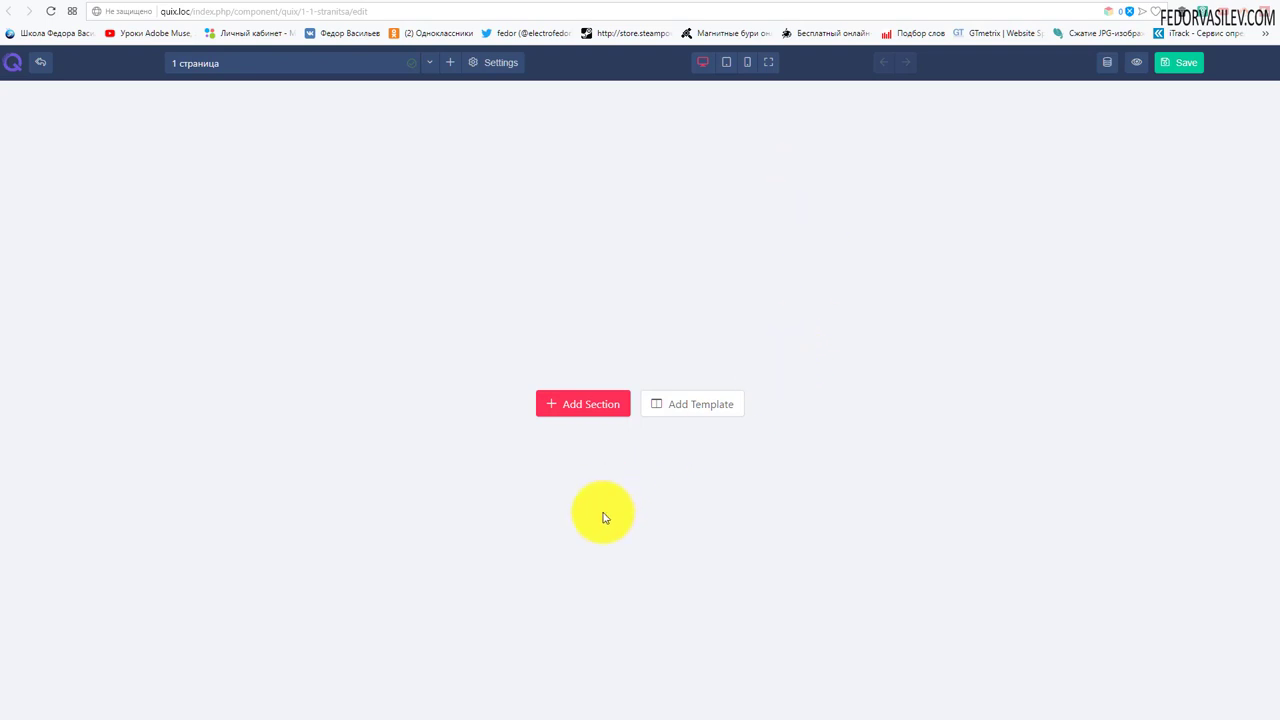
Add a section to the page and dismiss the column layout choices.
click(571, 410)
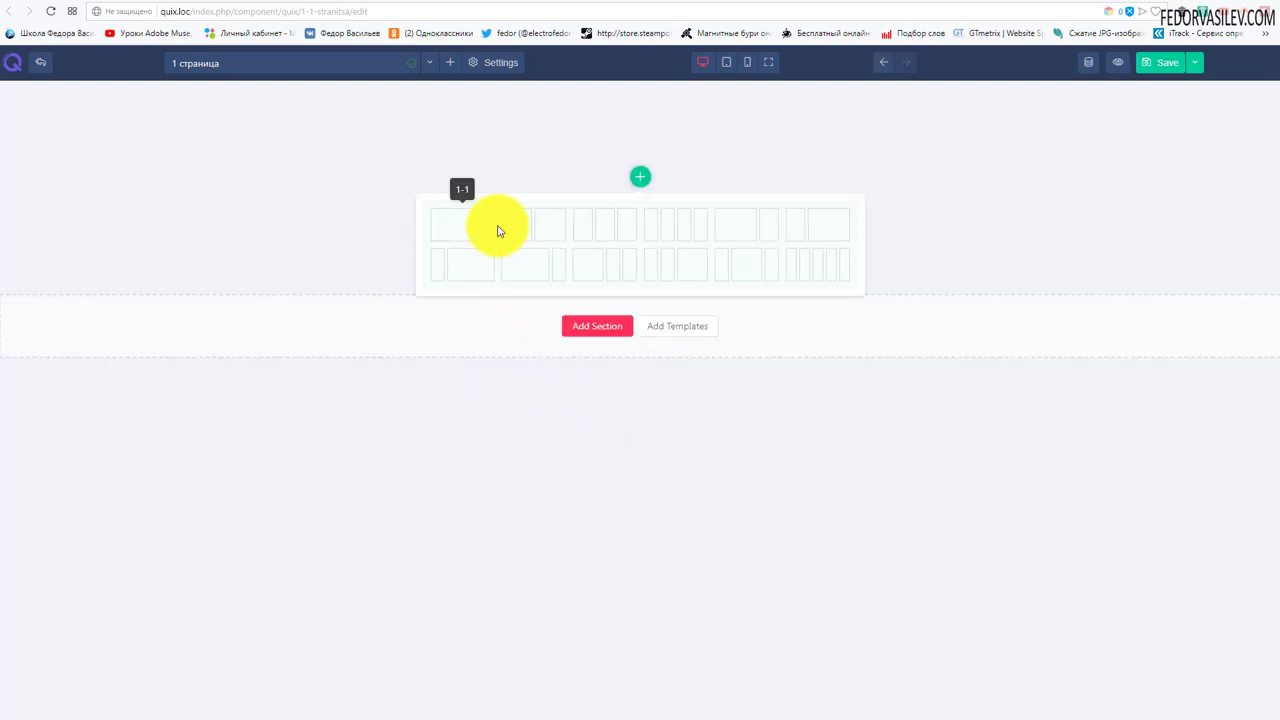
click(634, 357)
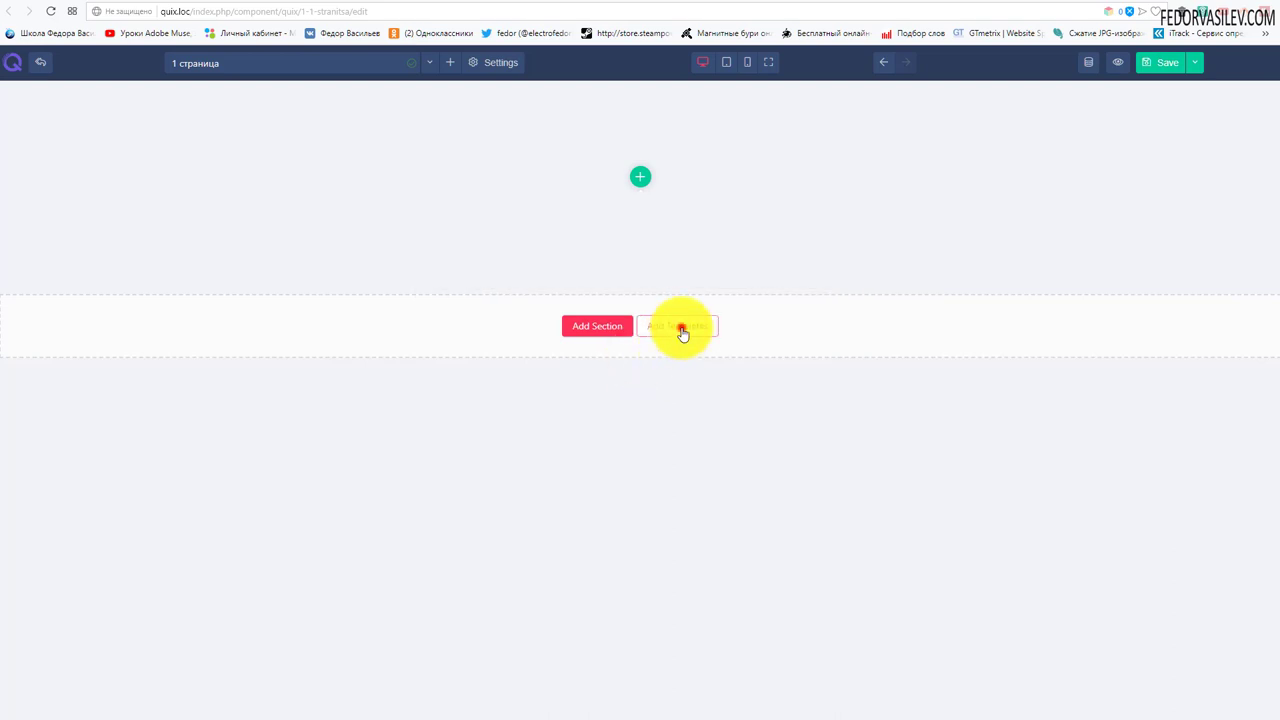
Browse the ready-made sections and pages in the Quix template library and preview the Primer Home 2 page.
click(680, 330)
click(357, 158)
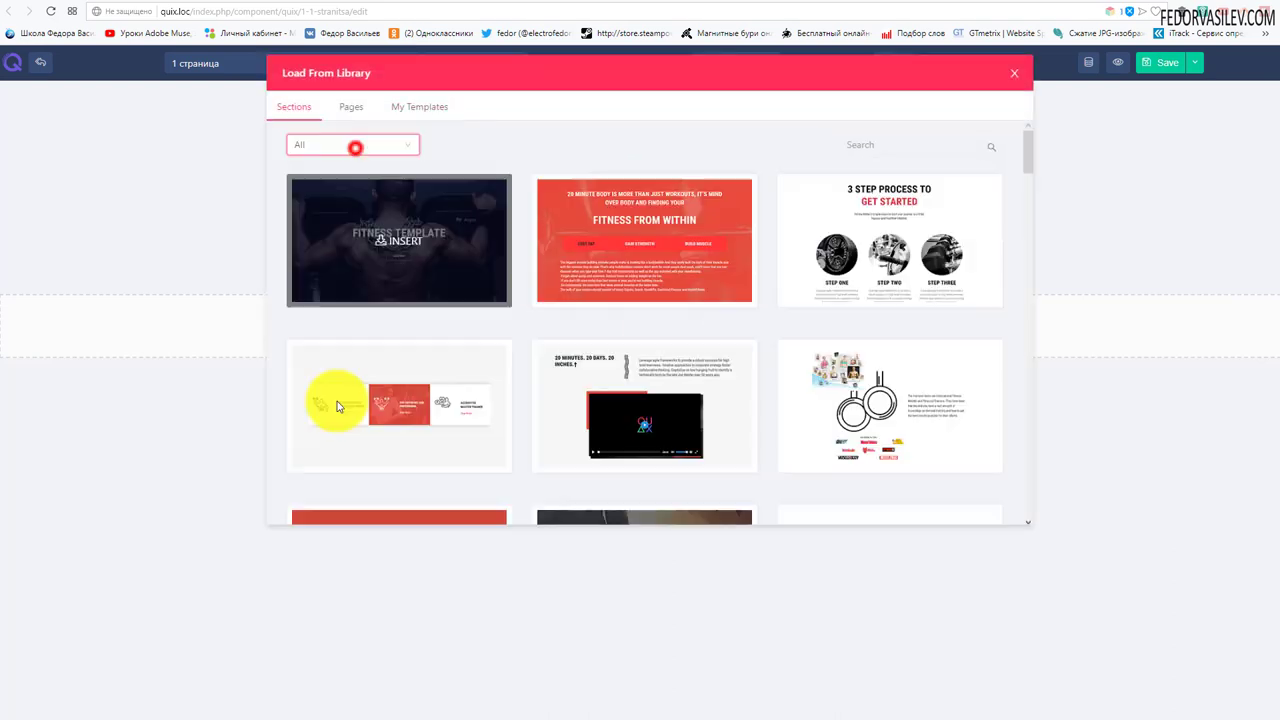
scroll(889, 268, down, 3)
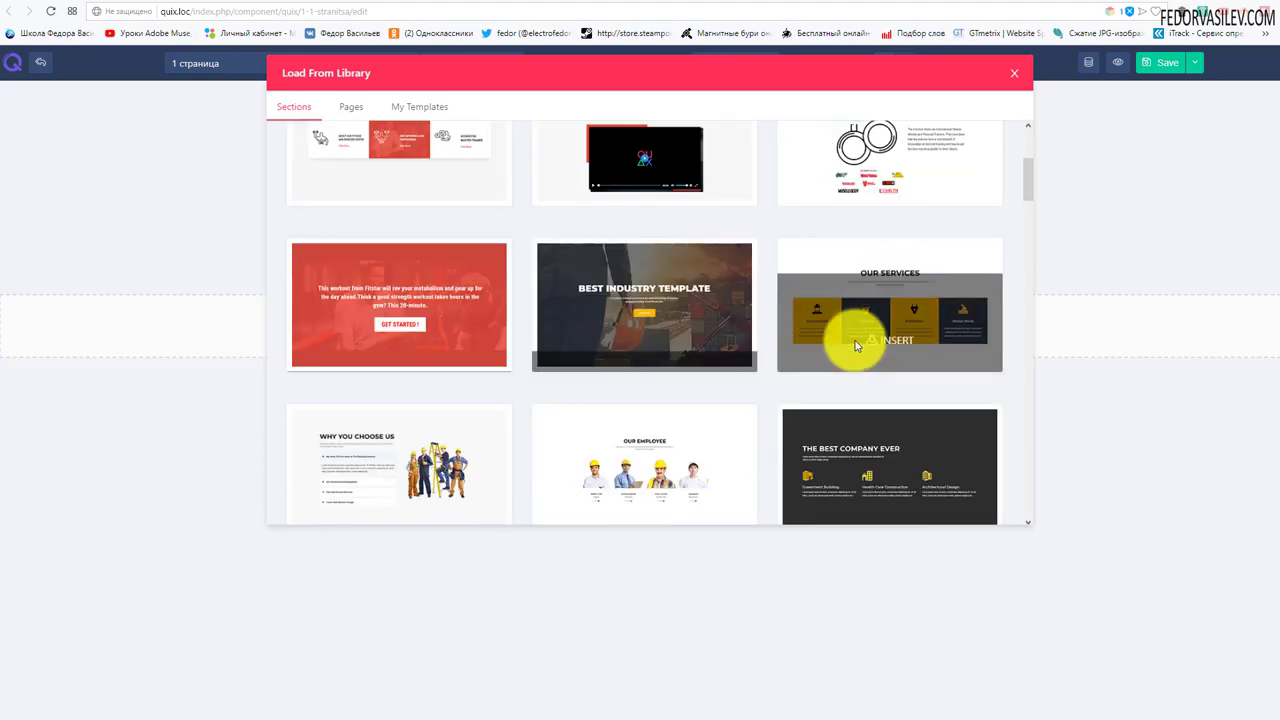
scroll(855, 338, down, 5)
click(342, 112)
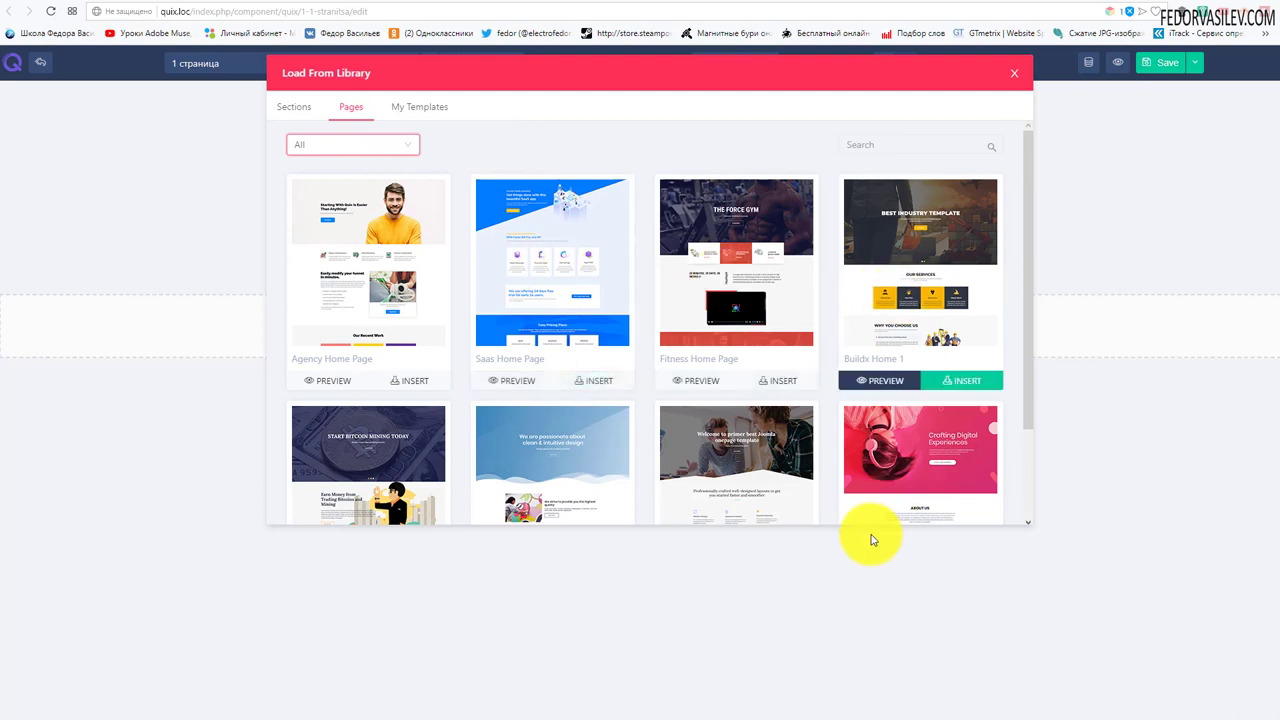
scroll(938, 322, down, 2)
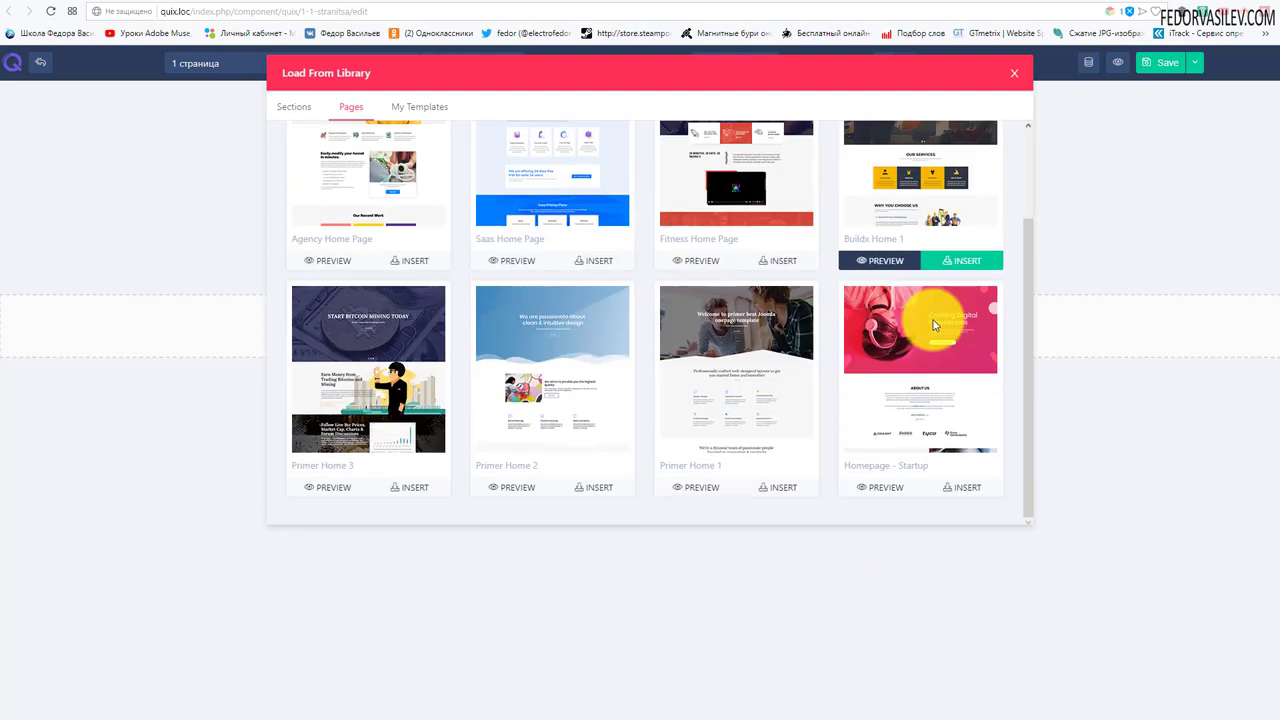
click(510, 488)
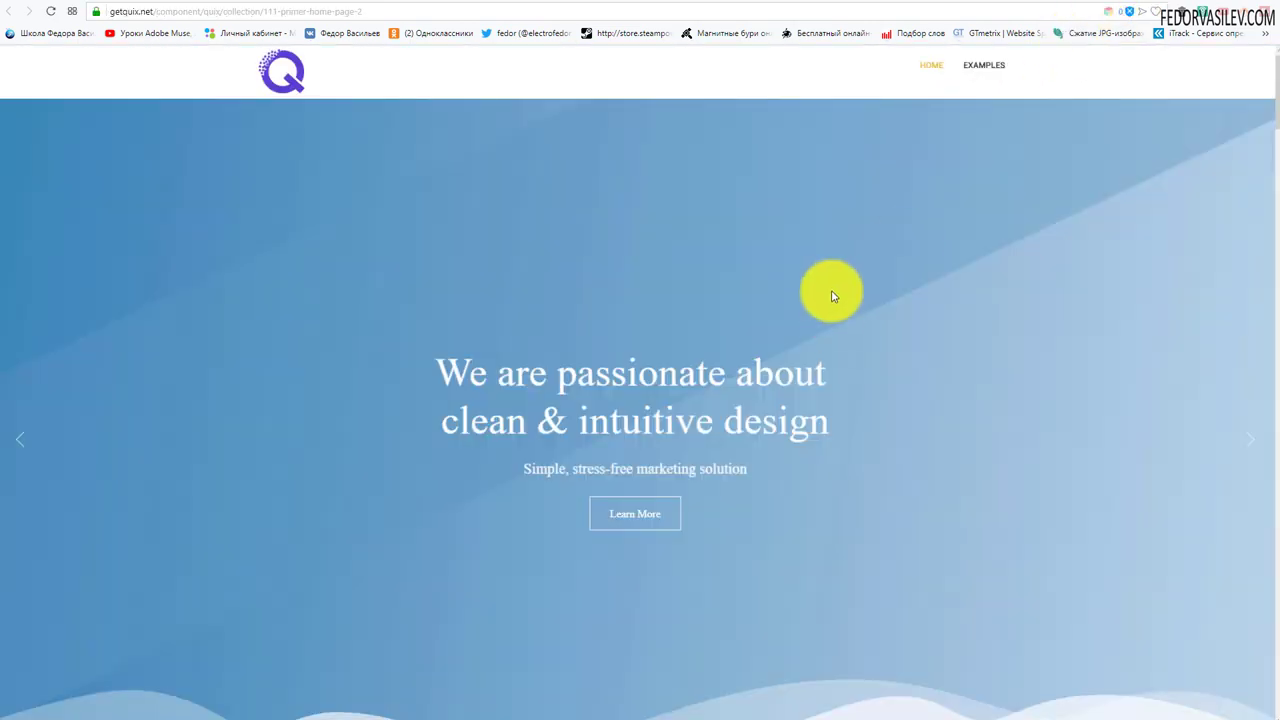
Look through the Primer Home 2 preview page from its opening slider down to the lower sections.
scroll(831, 296, down, 13)
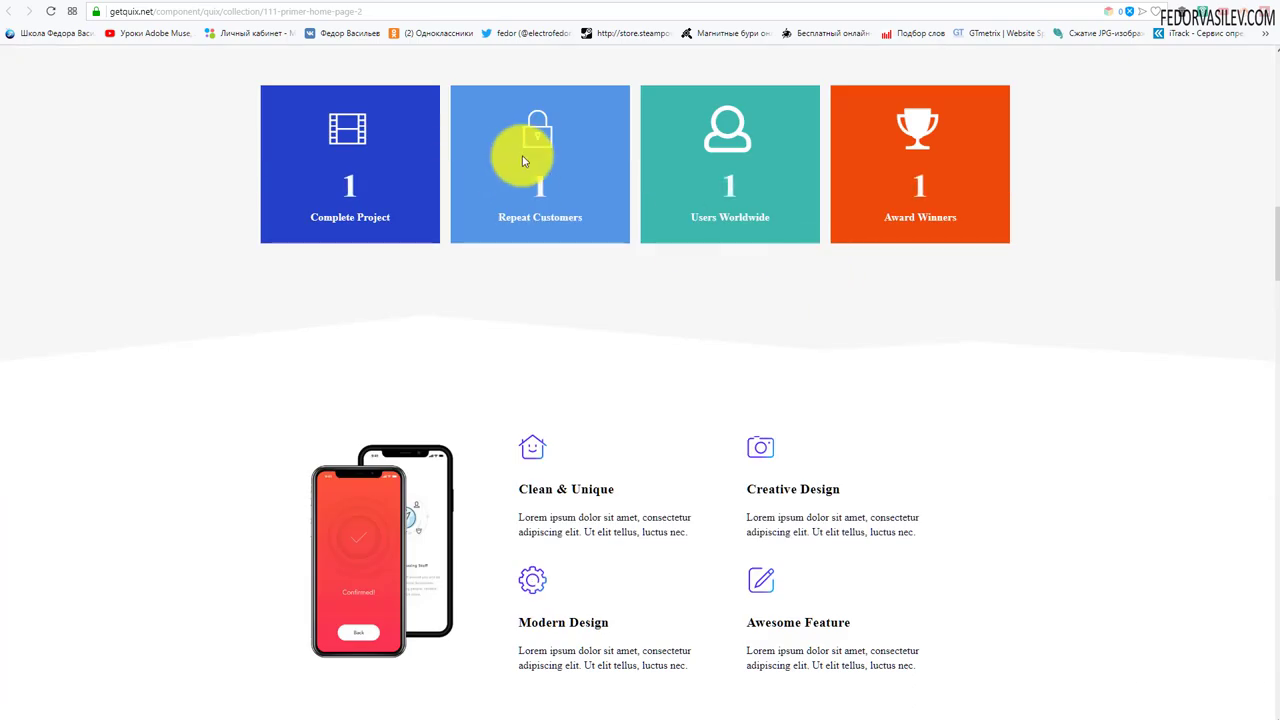
scroll(522, 161, down, 15)
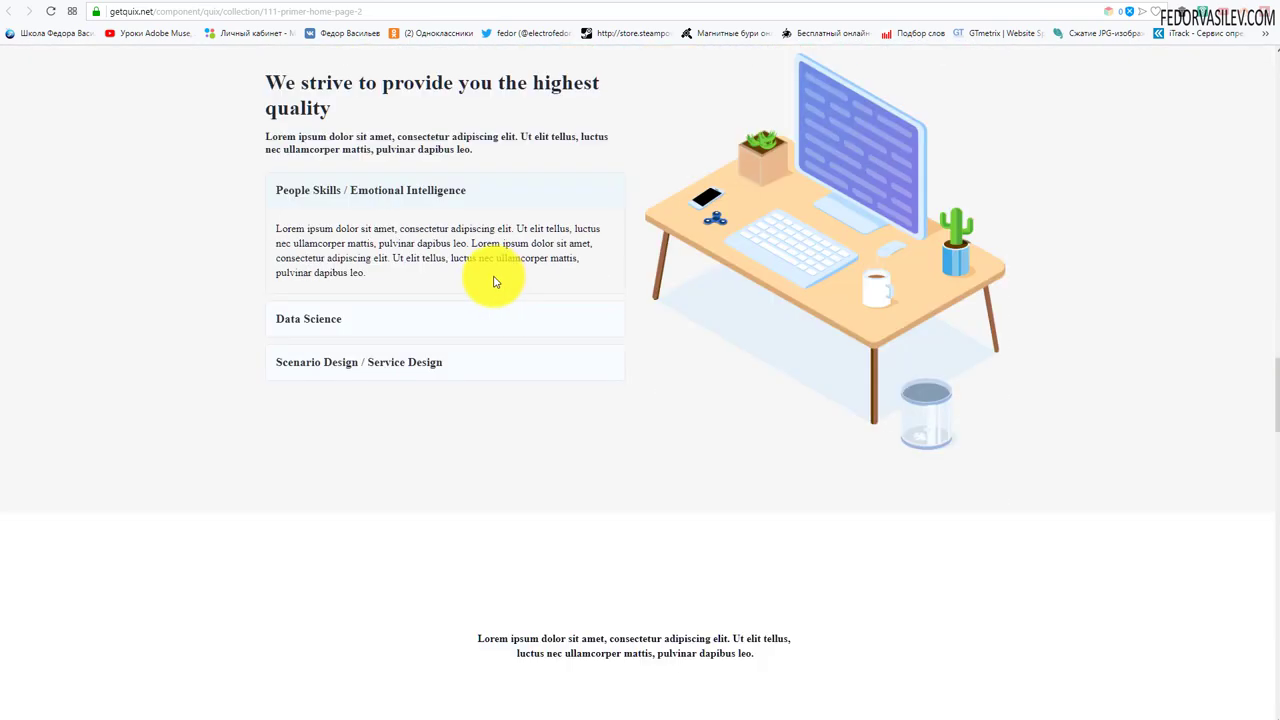
scroll(491, 282, down, 6)
scroll(489, 281, down, 15)
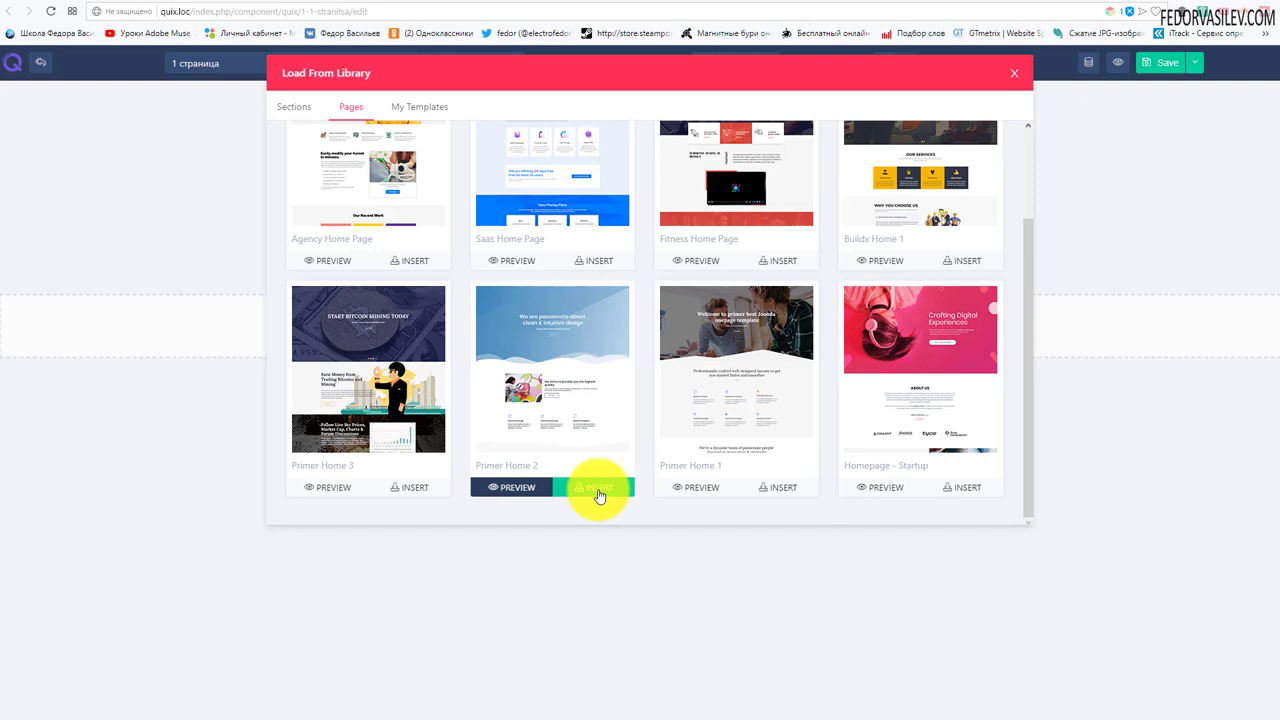
Insert the Primer Home 2 page template from the library and look over its sections down to Contact Us.
click(598, 494)
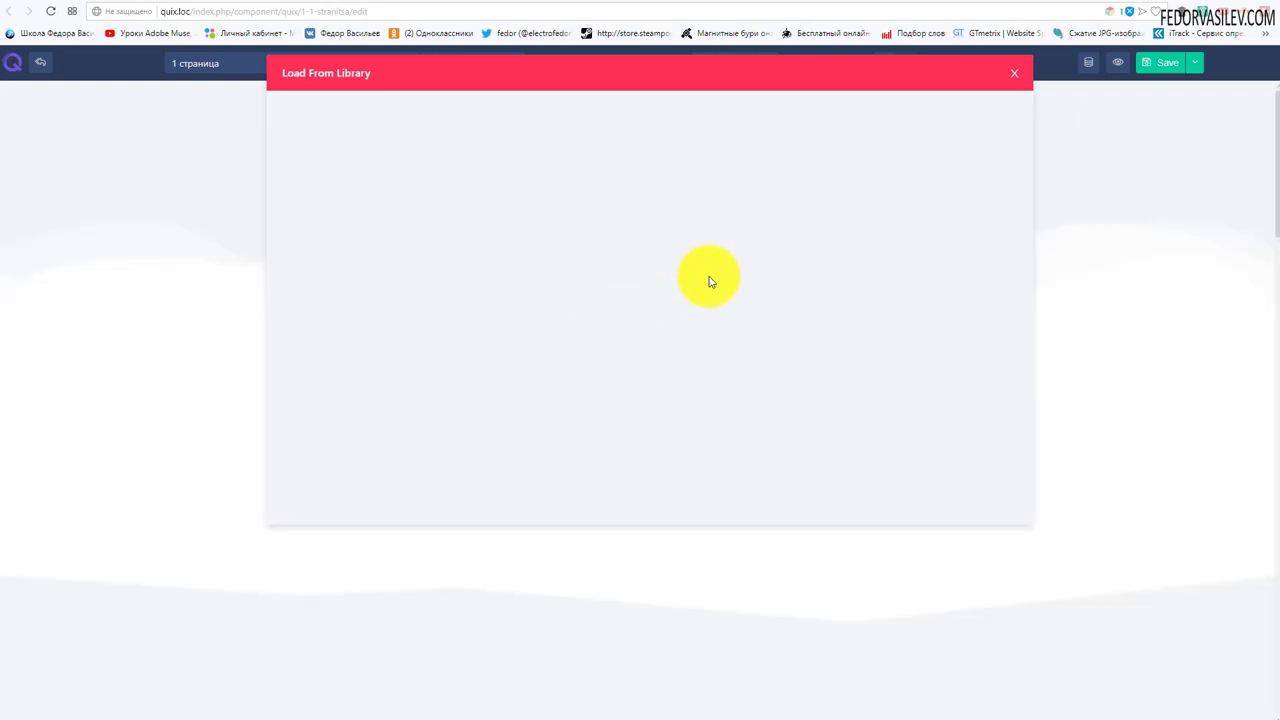
scroll(563, 374, down, 2)
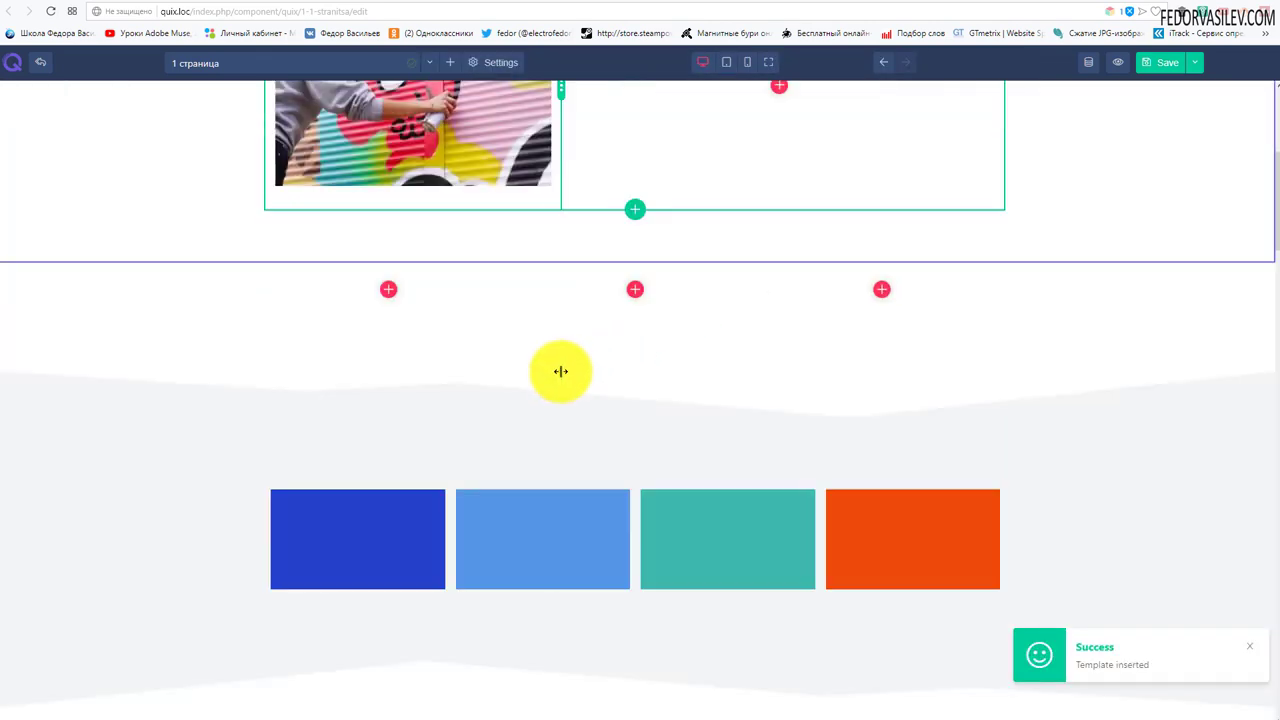
scroll(686, 520, down, 5)
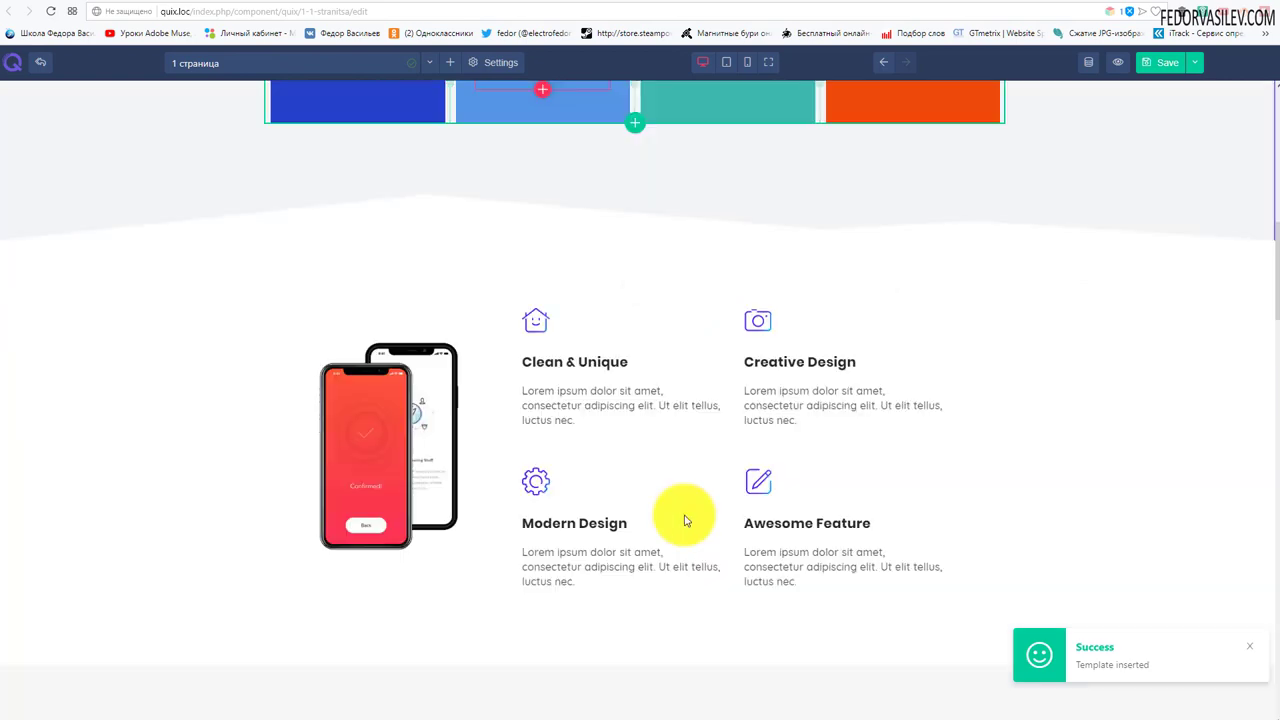
scroll(676, 519, down, 7)
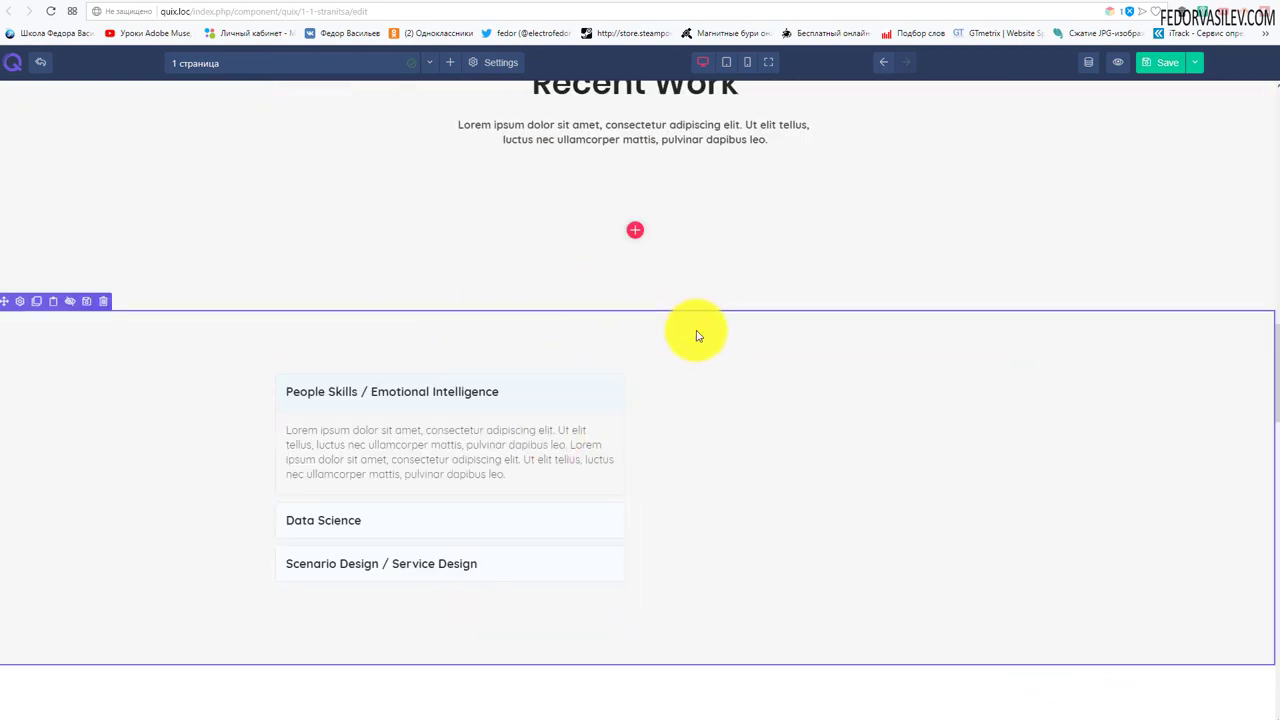
scroll(697, 331, down, 4)
scroll(545, 413, down, 2)
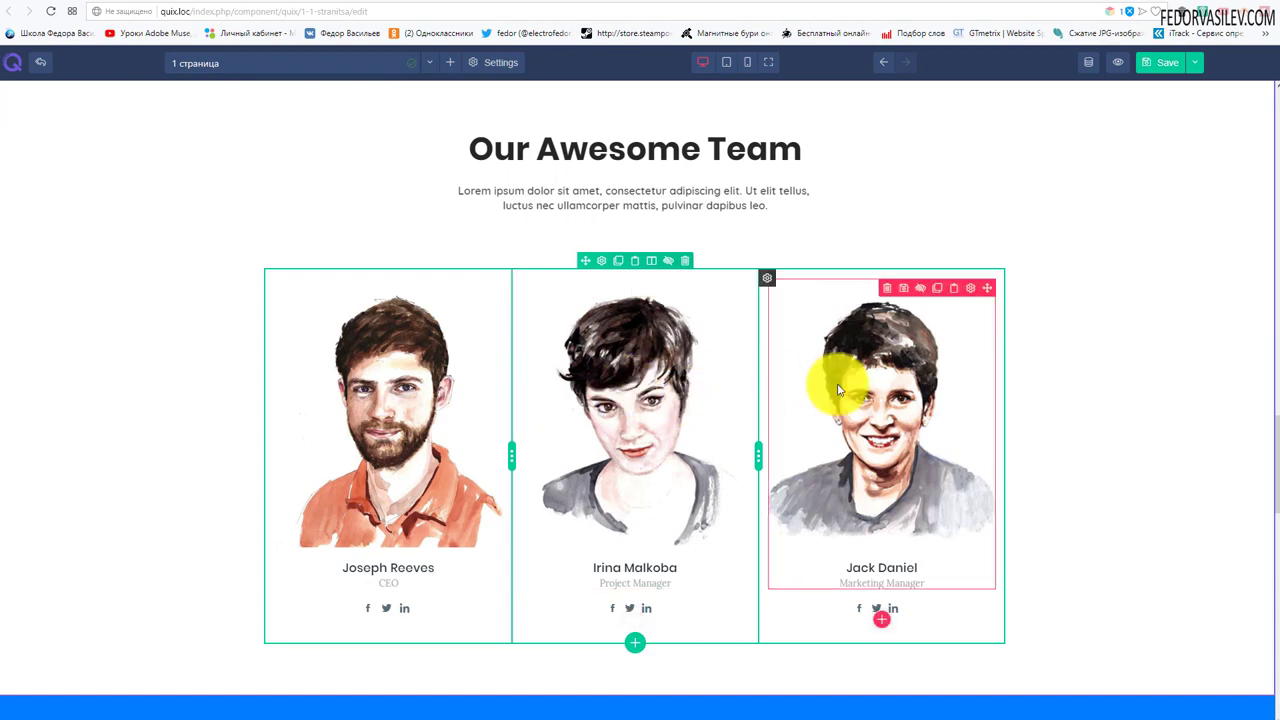
scroll(834, 380, down, 3)
scroll(634, 423, down, 11)
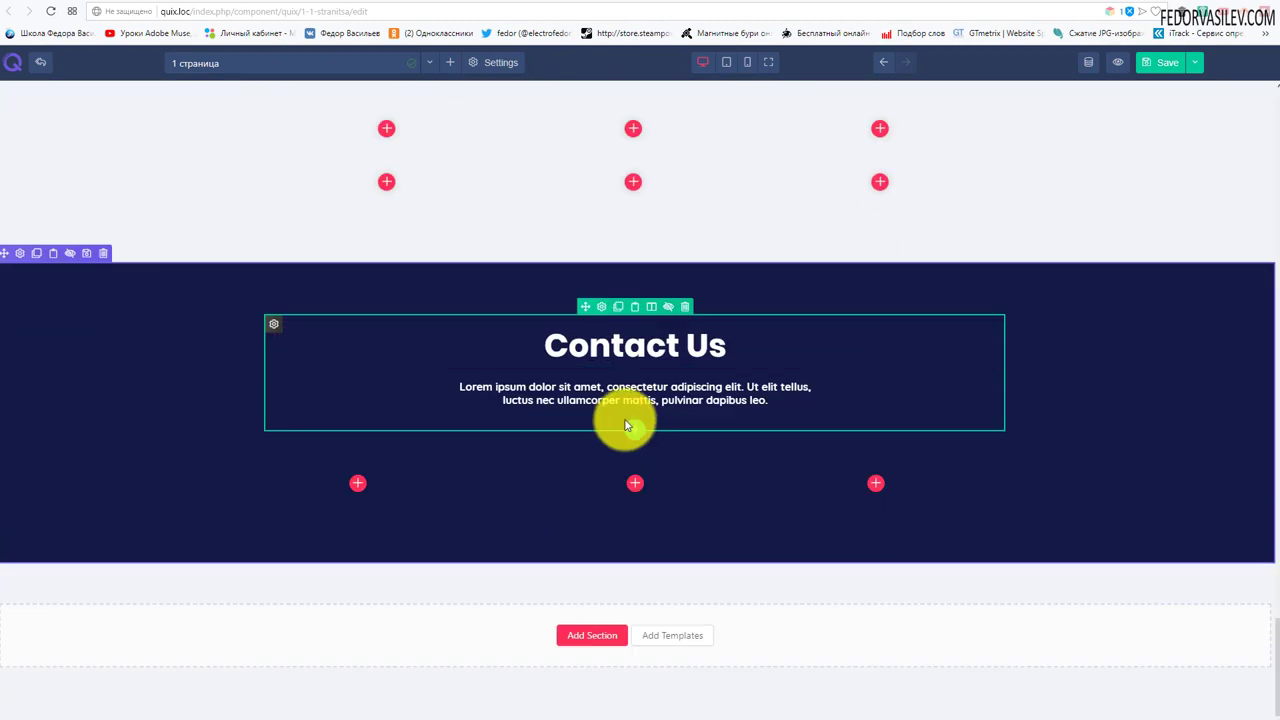
Undo the insertion of the Primer Home 2 template.
scroll(965, 592, up, 20)
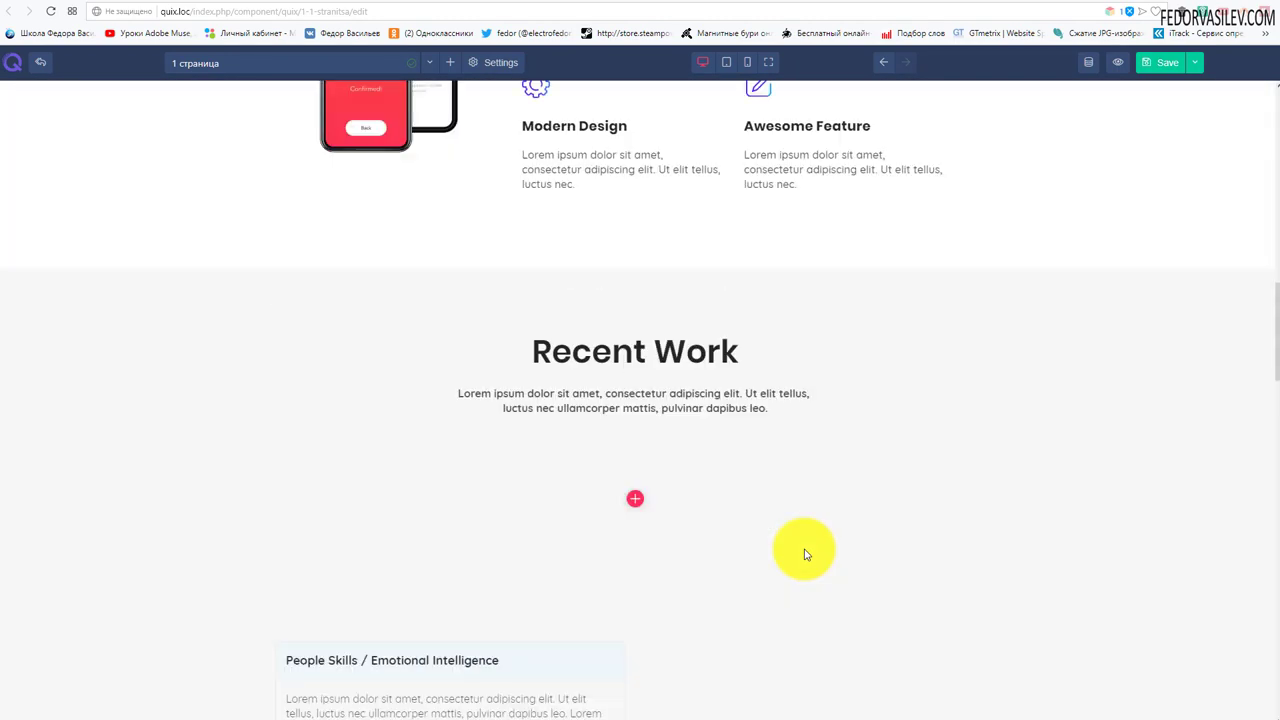
scroll(804, 553, up, 5)
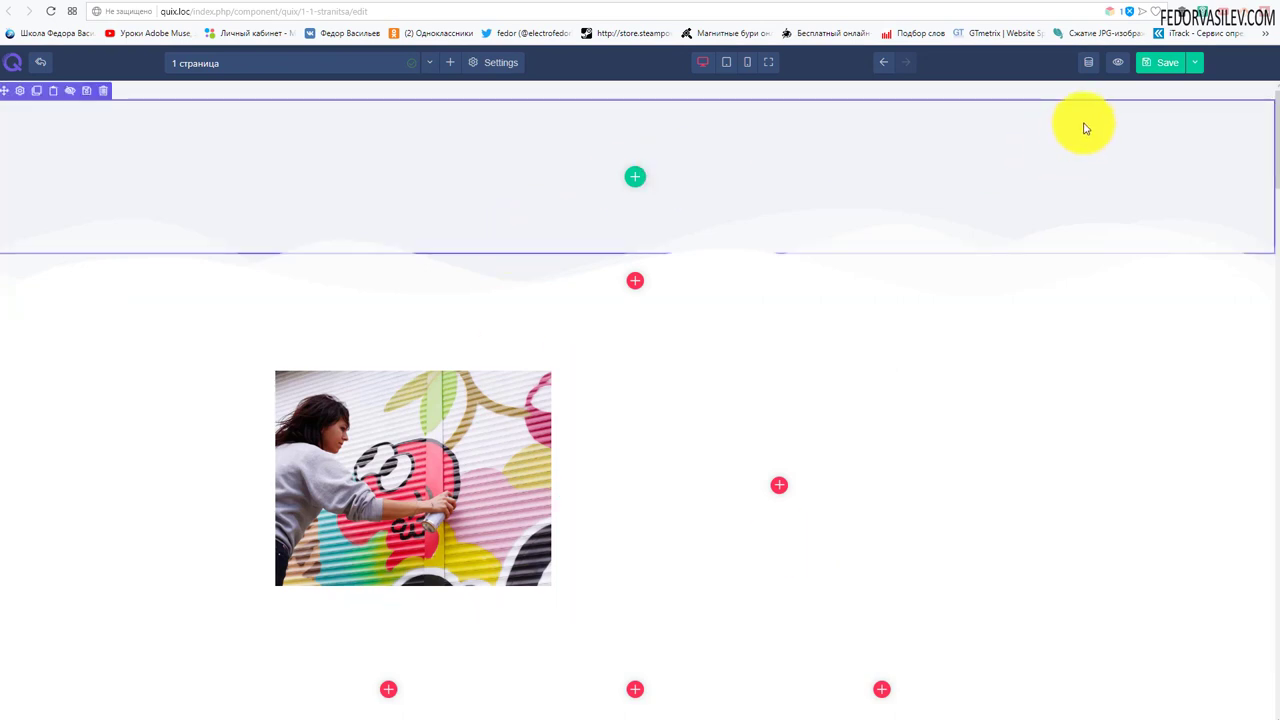
click(886, 66)
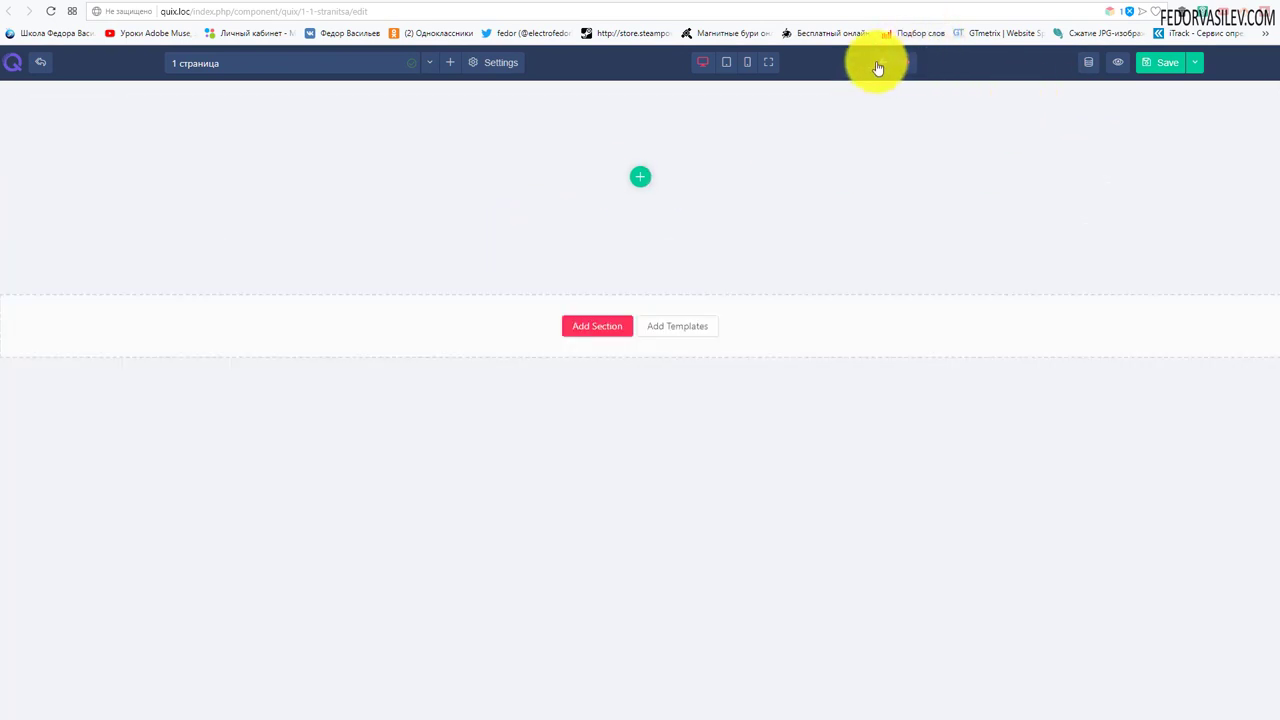